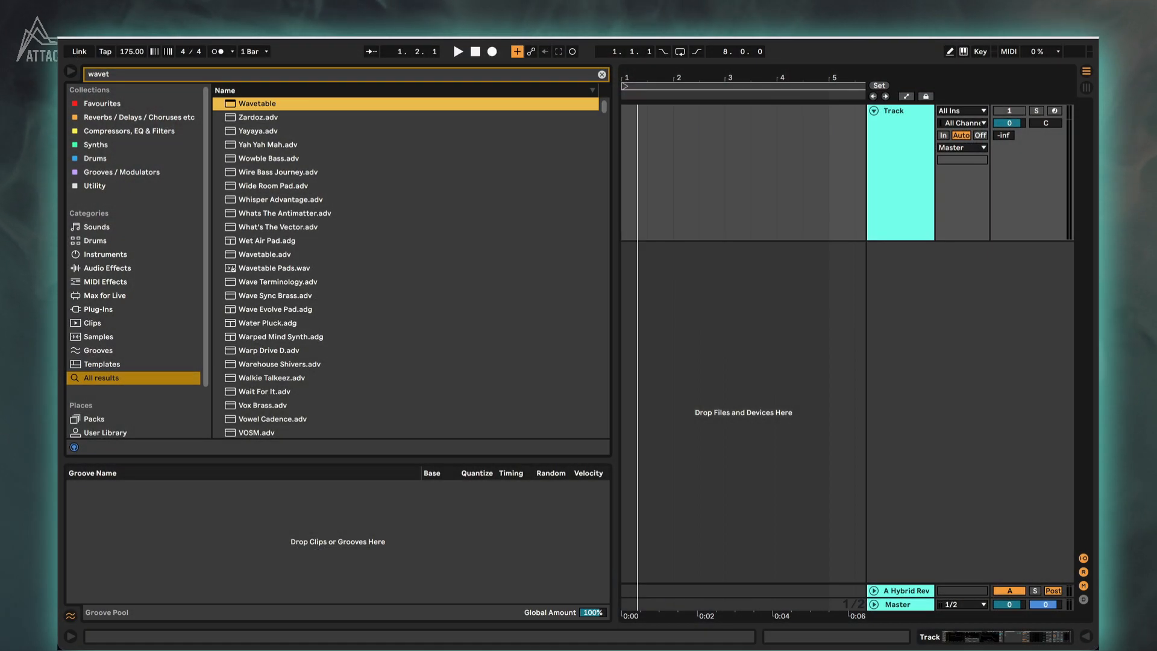
Step: Load the Wavetable instrument onto the track and lower the amp envelope's sustain to -inf dB
{"action": "key", "text": "Return"}
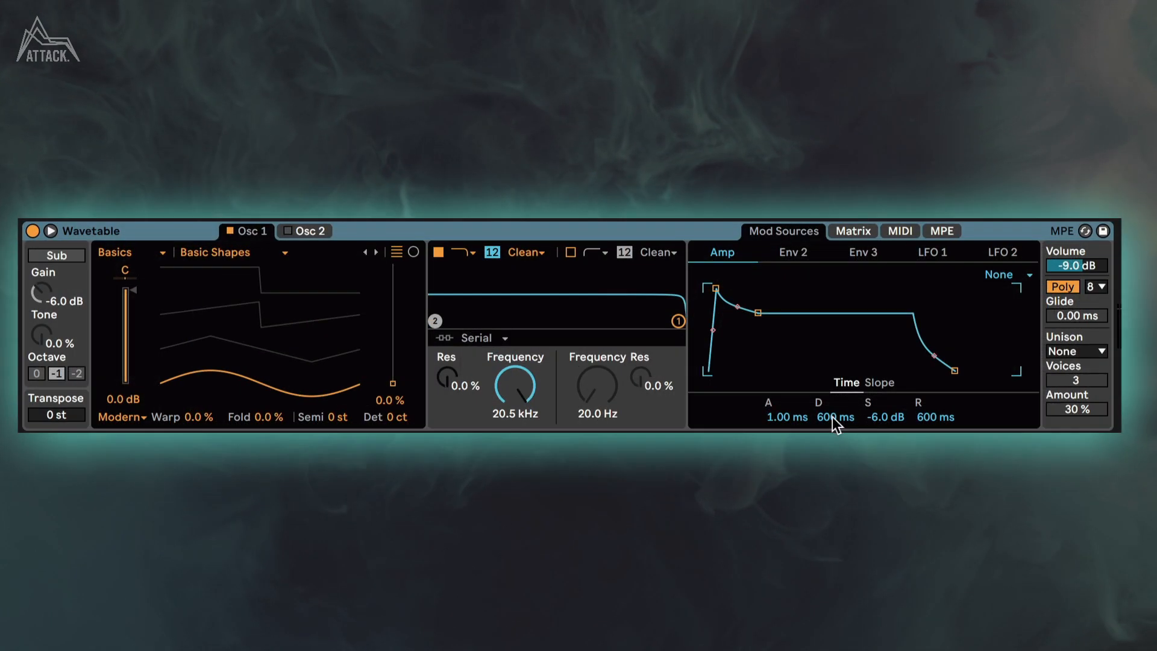
{"action": "left_click_drag", "start_coordinate": [871, 416], "coordinate": [871, 430]}
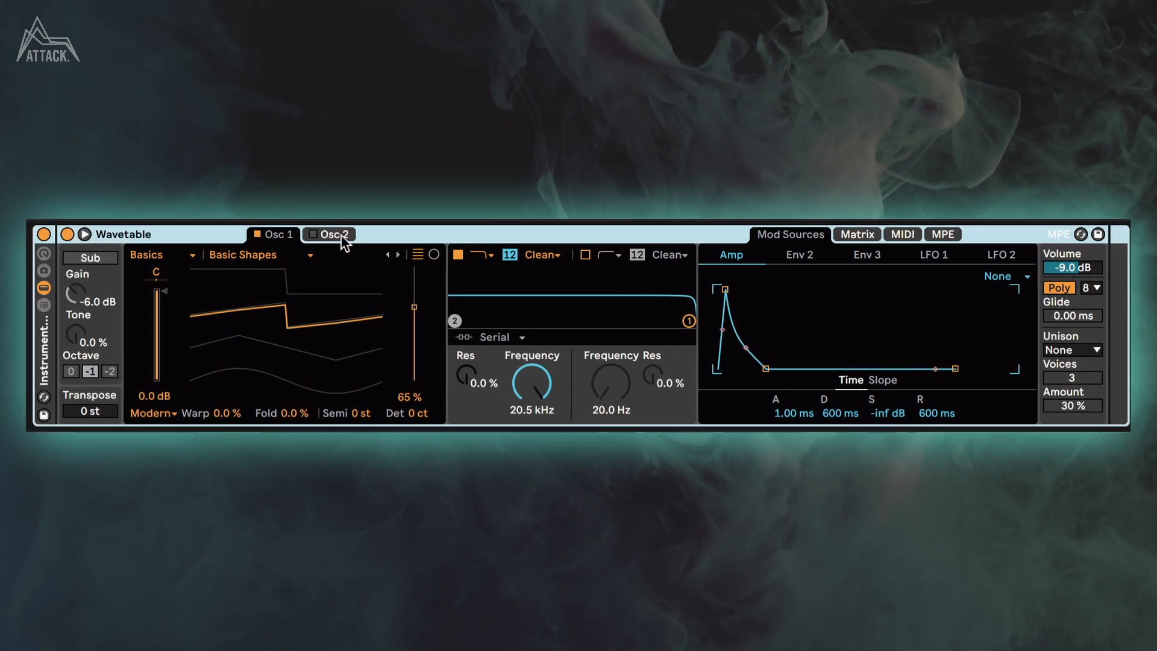
Step: Set Wavetable's output volume to 0 dB
{"action": "left_click", "coordinate": [43, 256]}
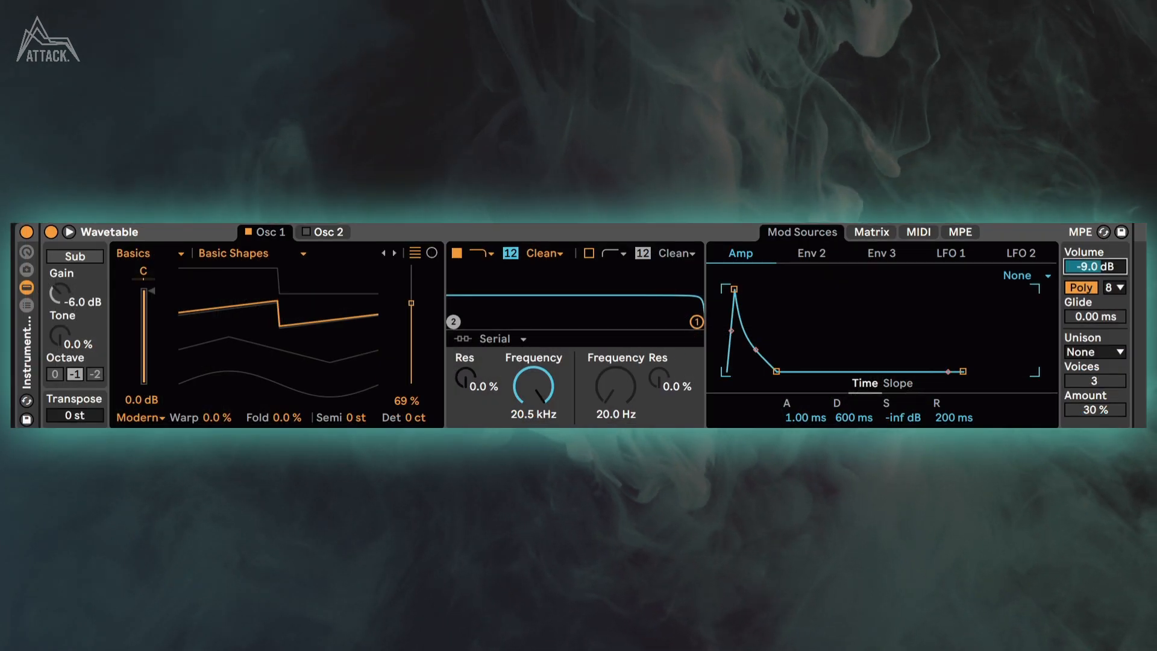
{"action": "type", "text": "0"}
{"action": "key", "text": "Return"}
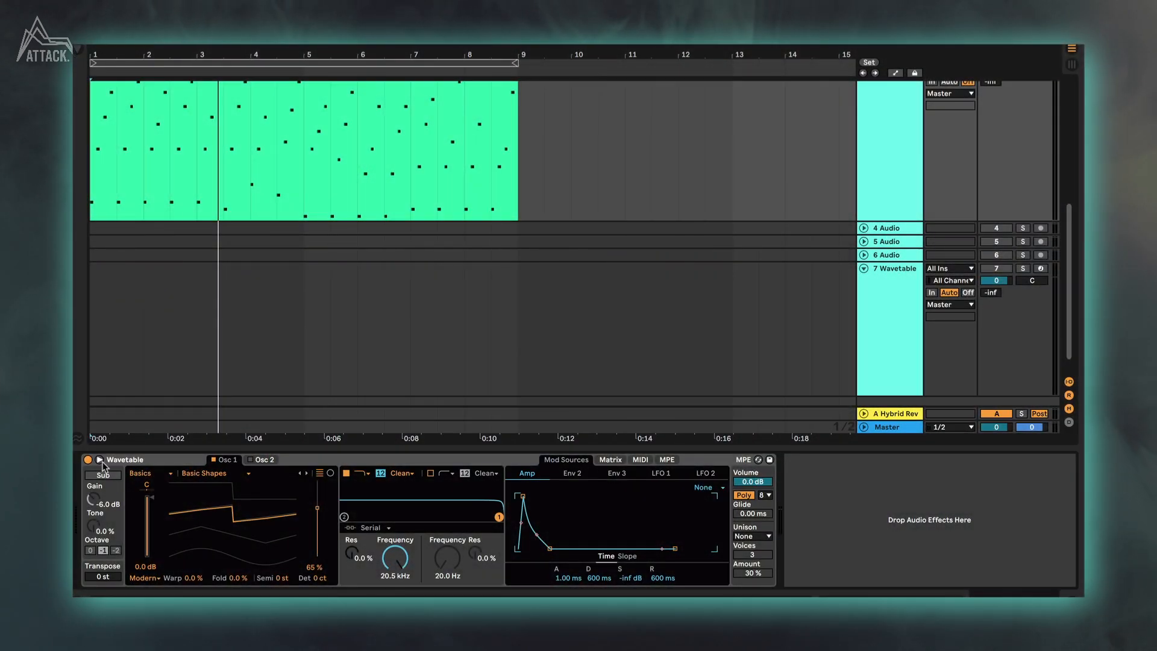
Step: Expand Wavetable's display to its full height and lower the Filter 1 frequency to 20.0 Hz
{"action": "left_click", "coordinate": [100, 459]}
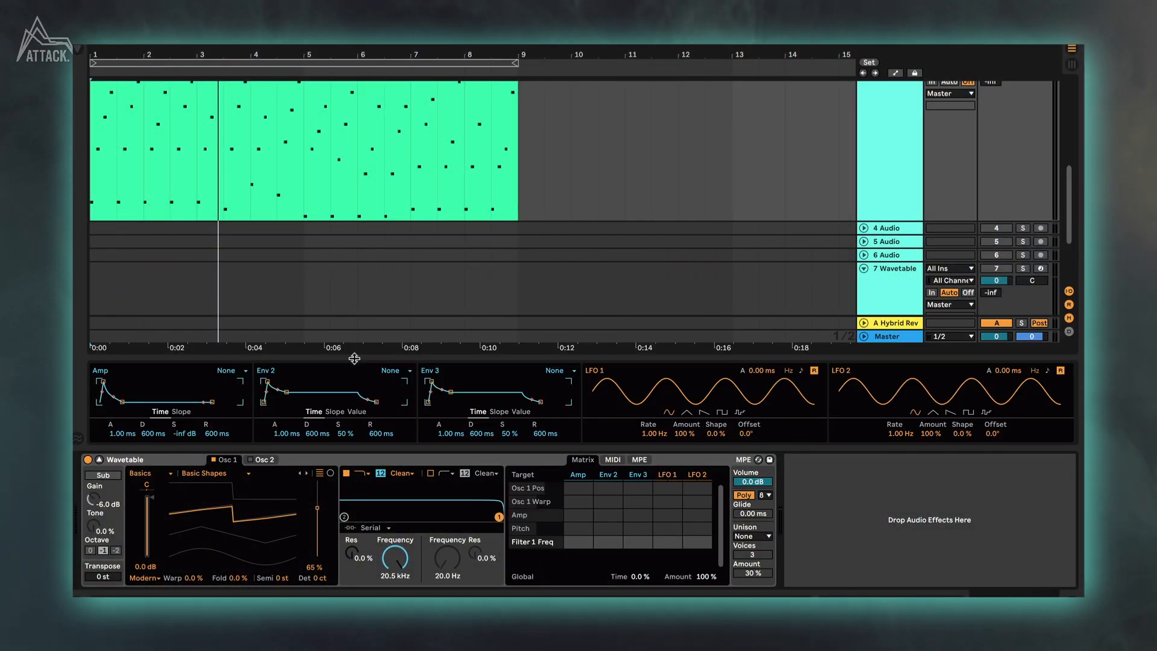
{"action": "left_click_drag", "start_coordinate": [355, 356], "coordinate": [355, 48]}
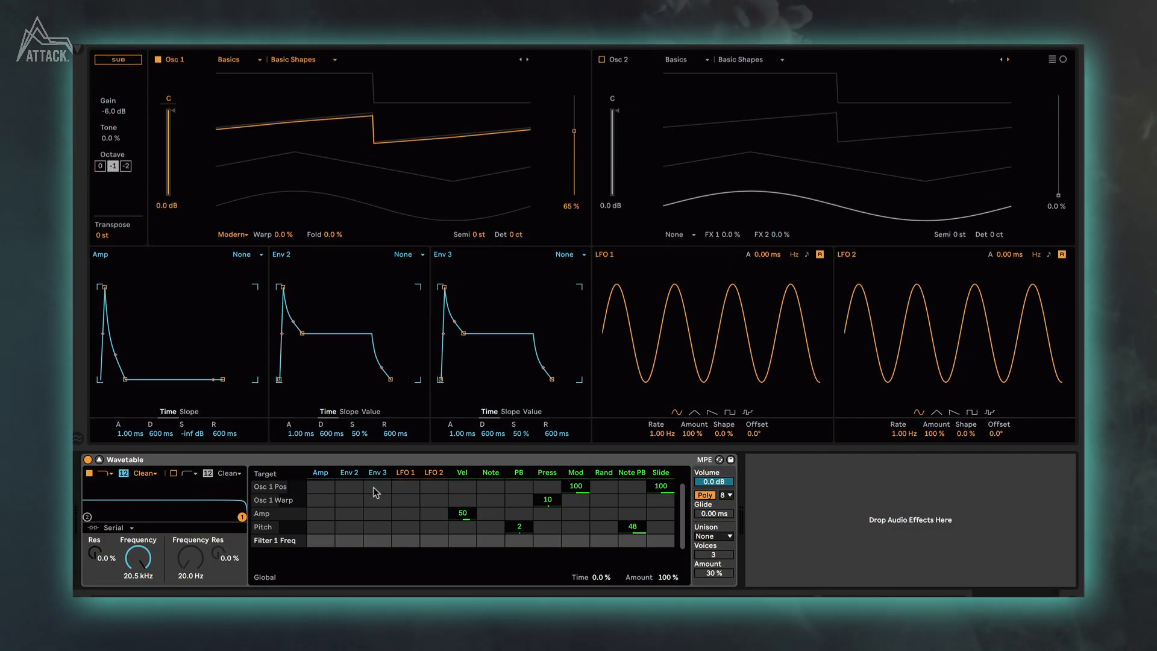
{"action": "left_click_drag", "start_coordinate": [137, 554], "coordinate": [137, 641]}
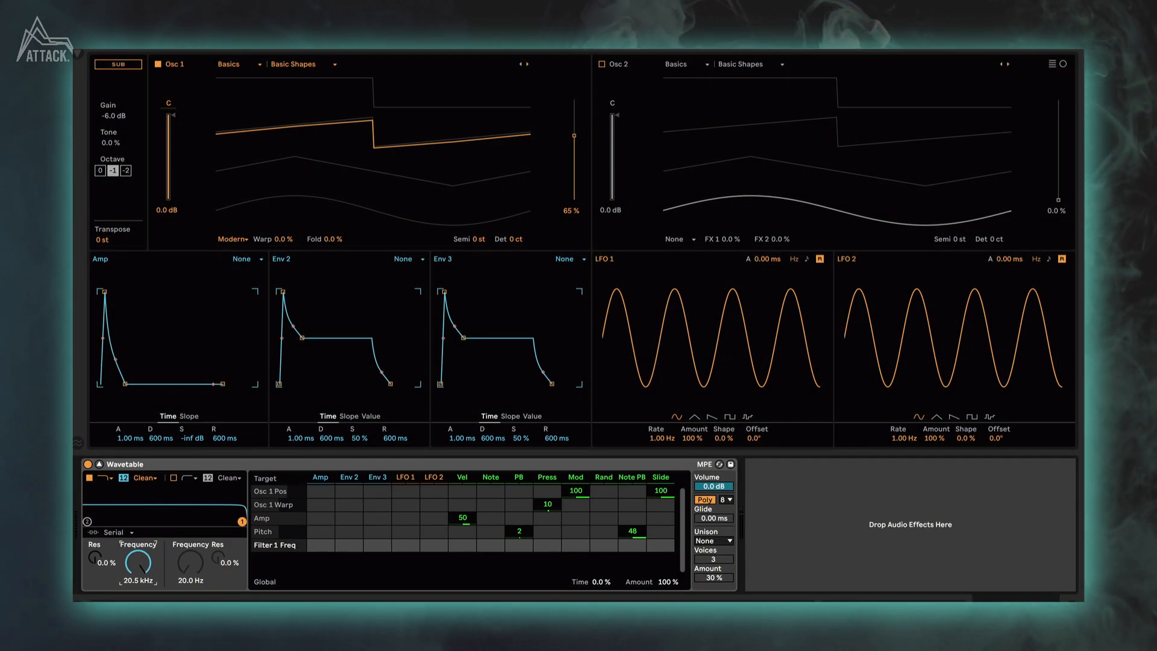
{"action": "left_click_drag", "start_coordinate": [138, 562], "coordinate": [138, 641]}
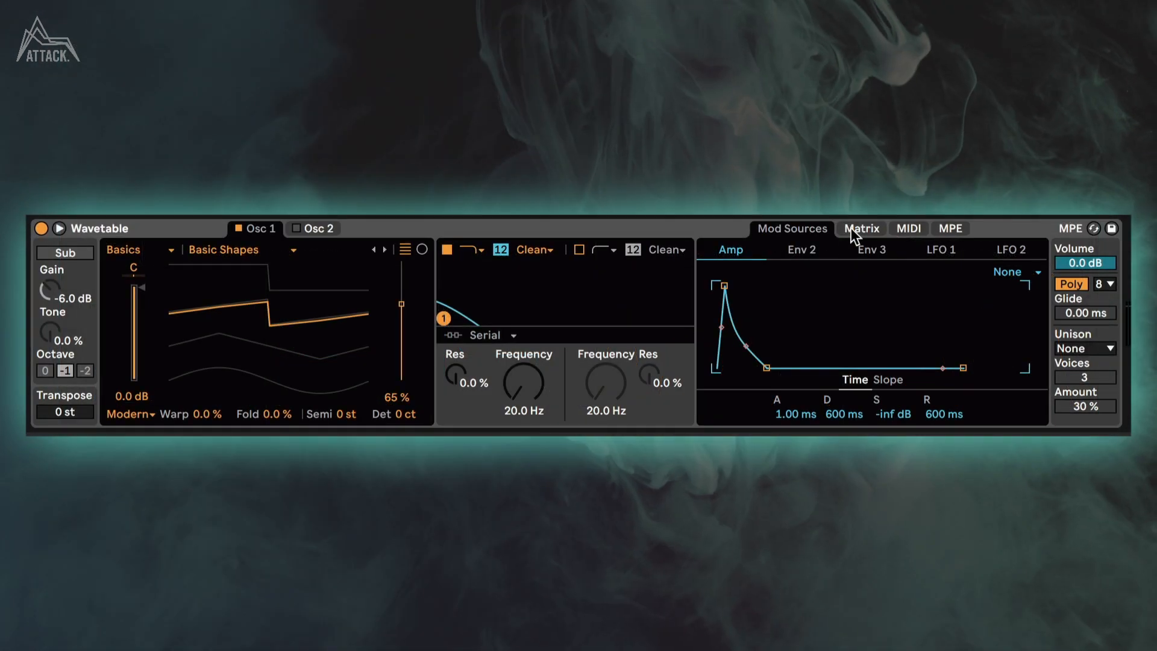
Step: Assign Env 2 to modulate Filter 1 Freq by 50 in the modulation matrix
{"action": "left_click", "coordinate": [852, 232]}
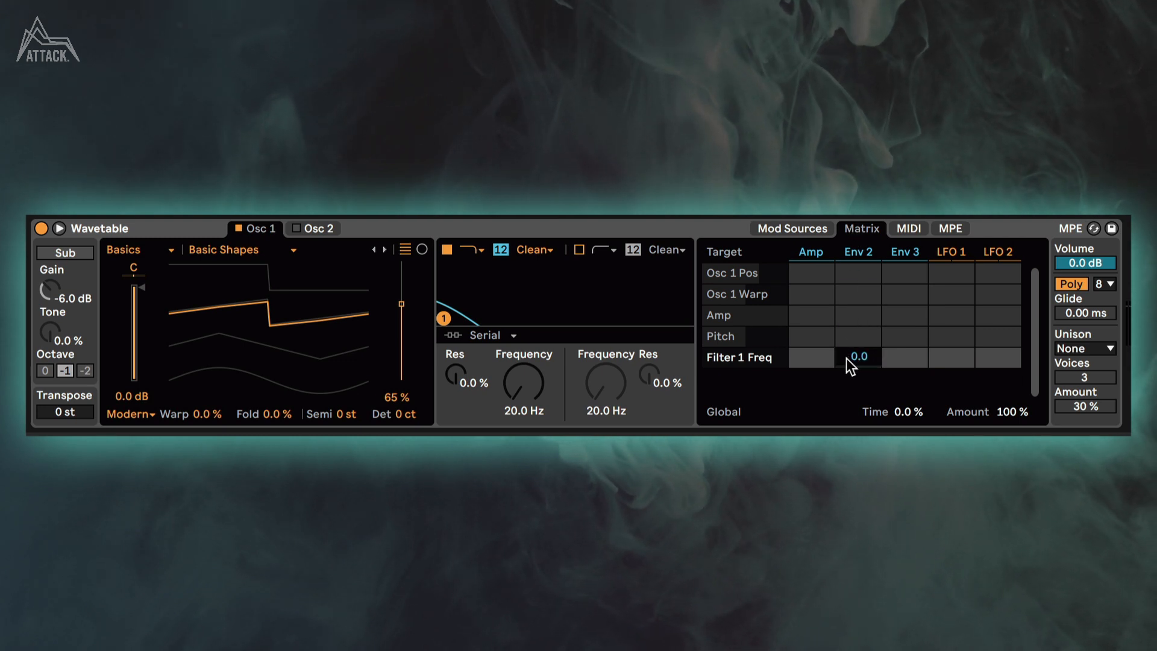
{"action": "type", "text": "50"}
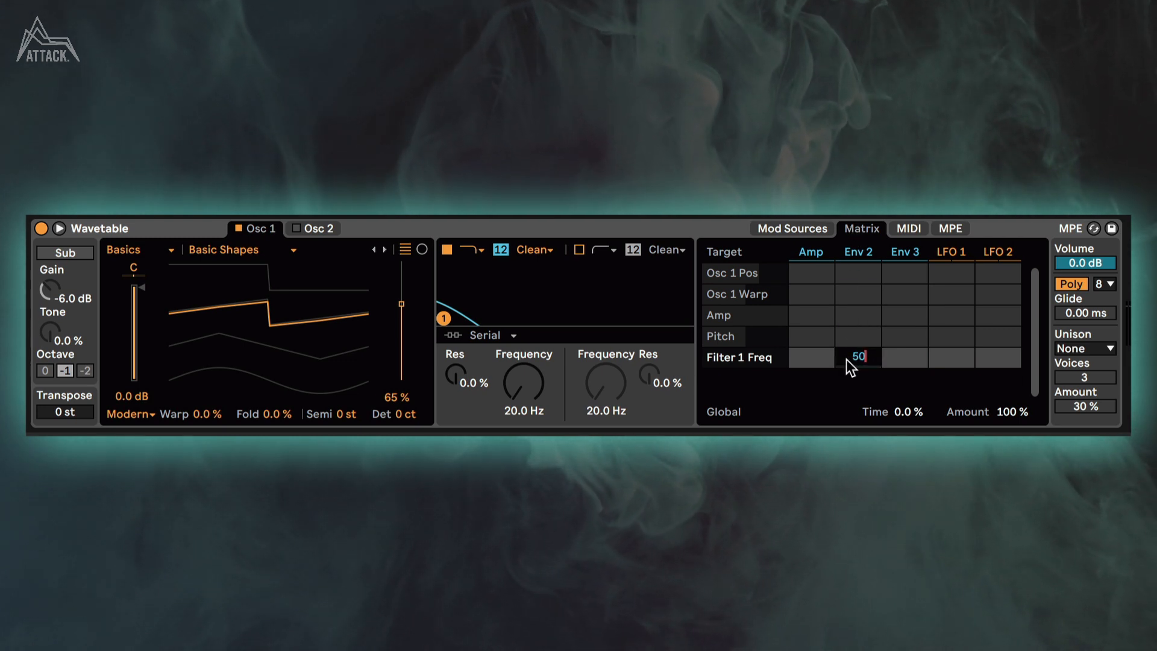
{"action": "key", "text": "Return"}
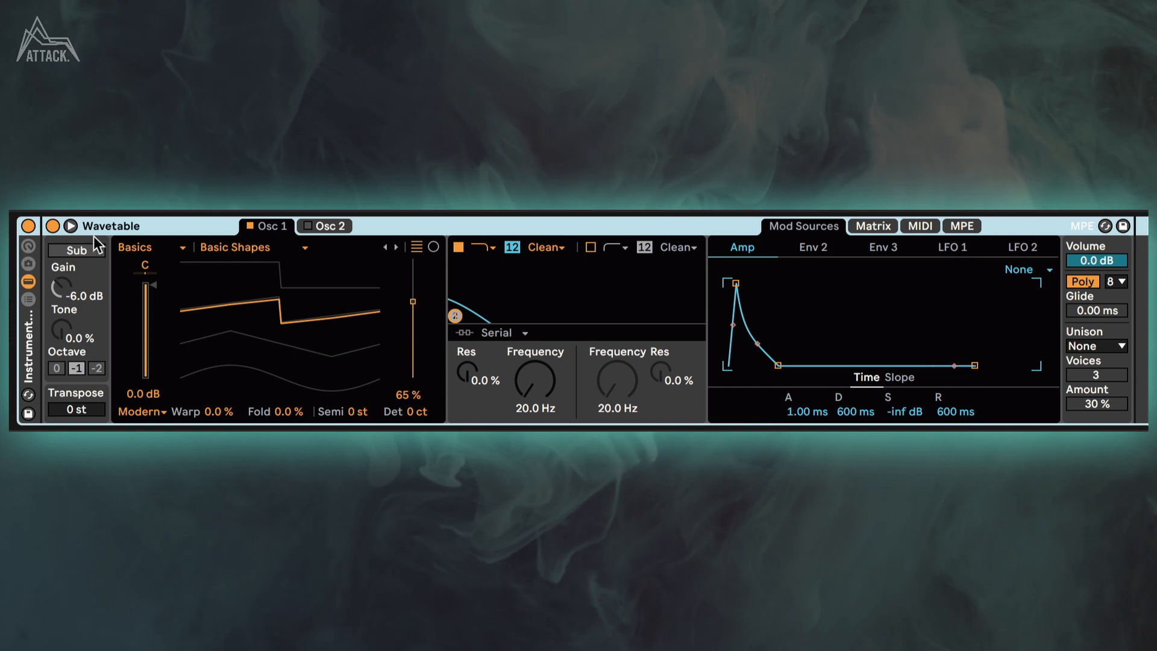
Step: Show the Instrument Rack's macros and map Wavetable's Filter 1 frequency to Macro 1
{"action": "left_click", "coordinate": [28, 245]}
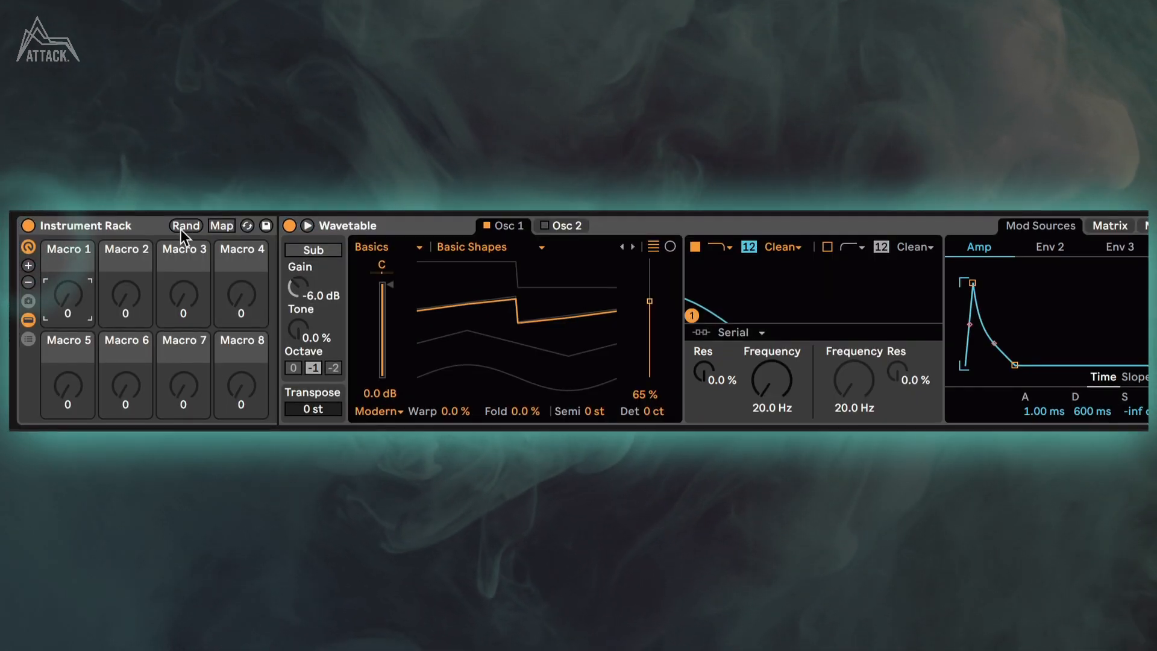
{"action": "left_click", "coordinate": [215, 227]}
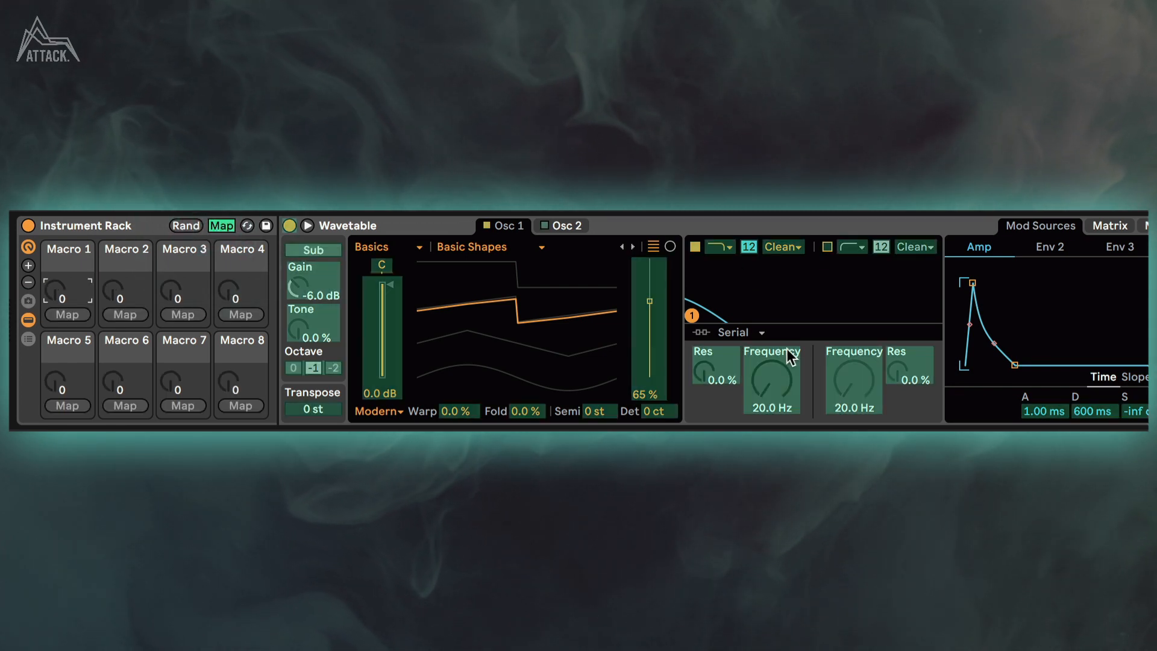
{"action": "left_click", "coordinate": [772, 370]}
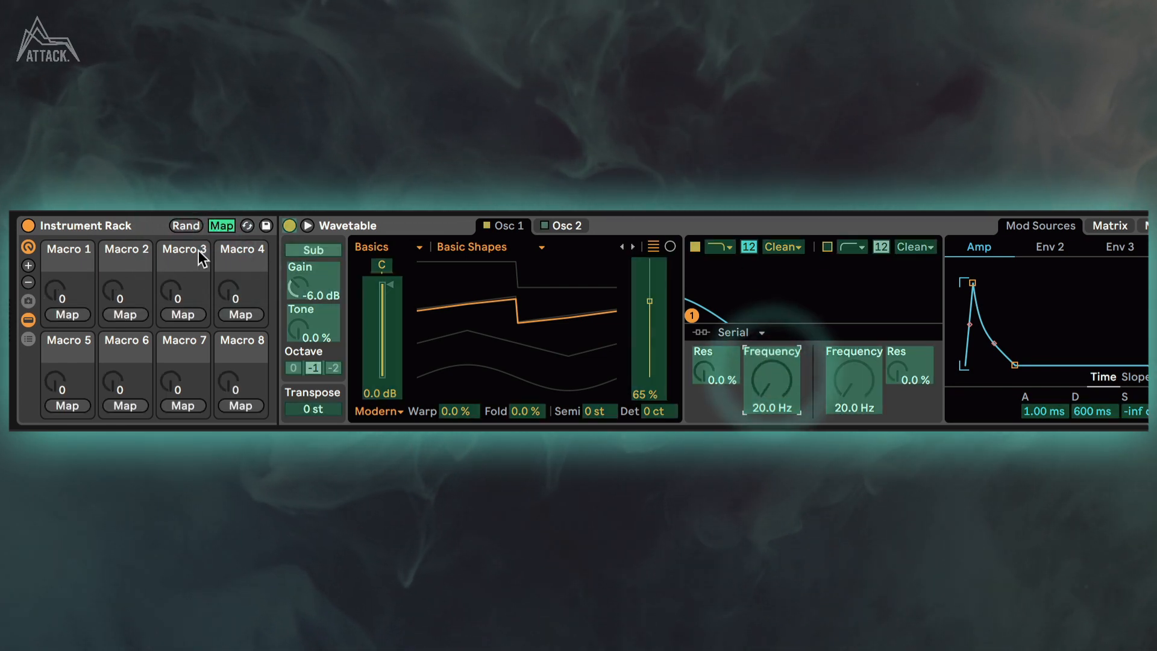
{"action": "left_click", "coordinate": [71, 316]}
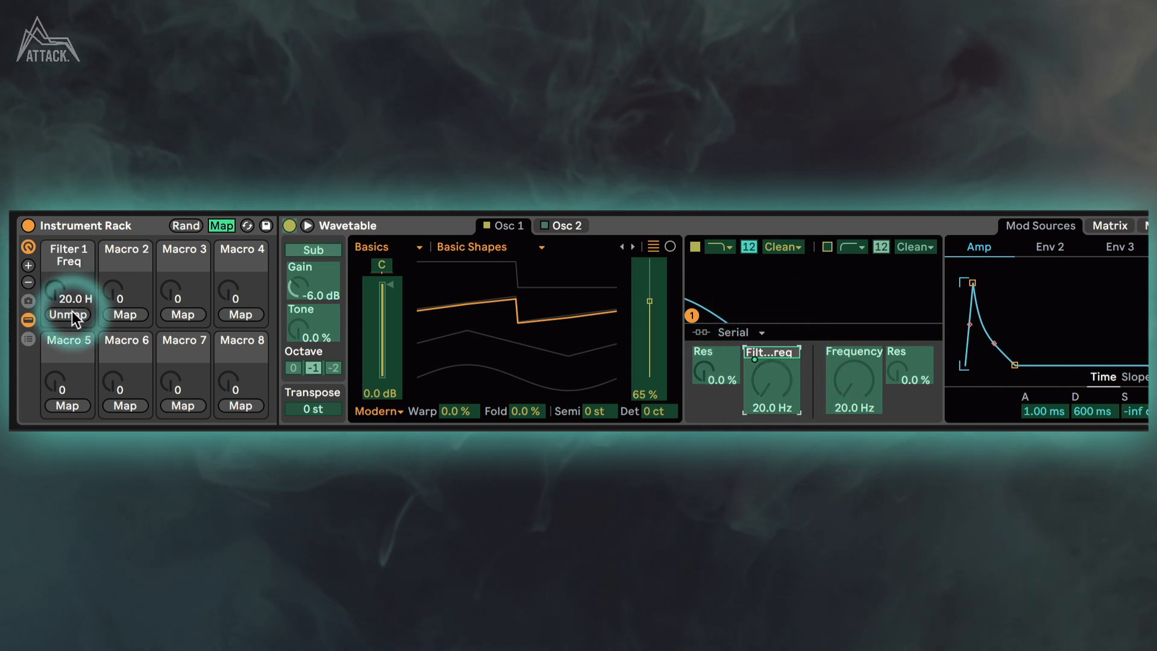
{"action": "left_click", "coordinate": [221, 226]}
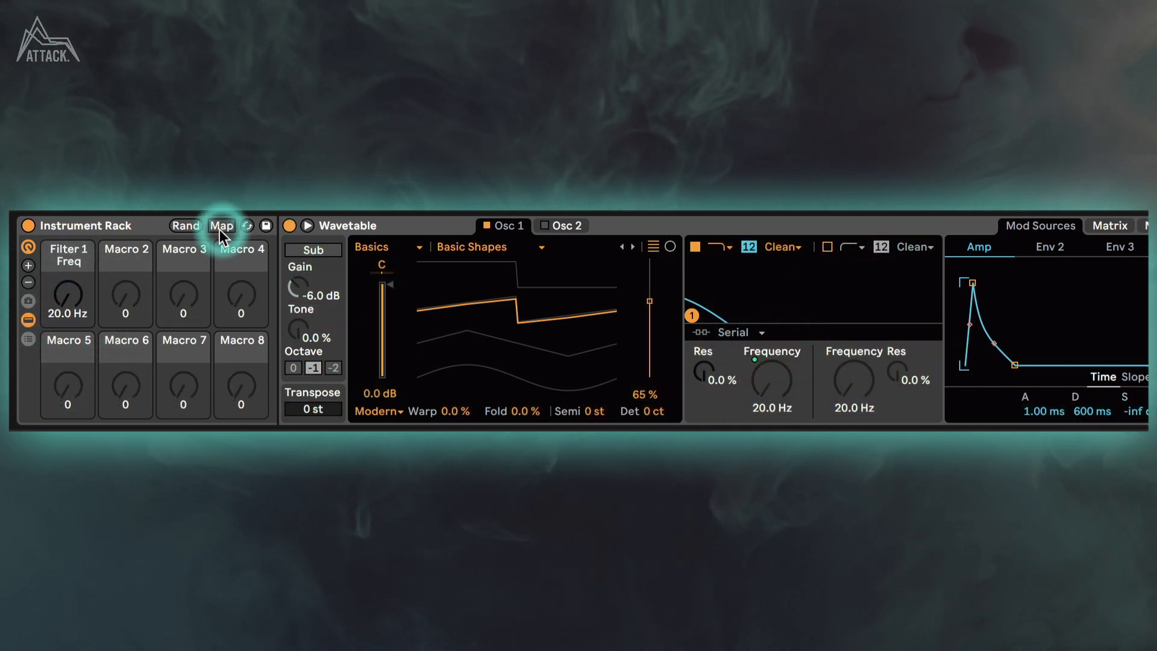
Step: Show the Filter 1 Freq macro's automation on the Step 2 track and raise its value at the clip's end to 20.5 kHz
{"action": "mouse_move", "coordinate": [70, 309]}
{"action": "left_mouse_down"}
{"action": "mouse_move", "coordinate": [69, 265]}
{"action": "mouse_move", "coordinate": [69, 302]}
{"action": "left_mouse_up"}
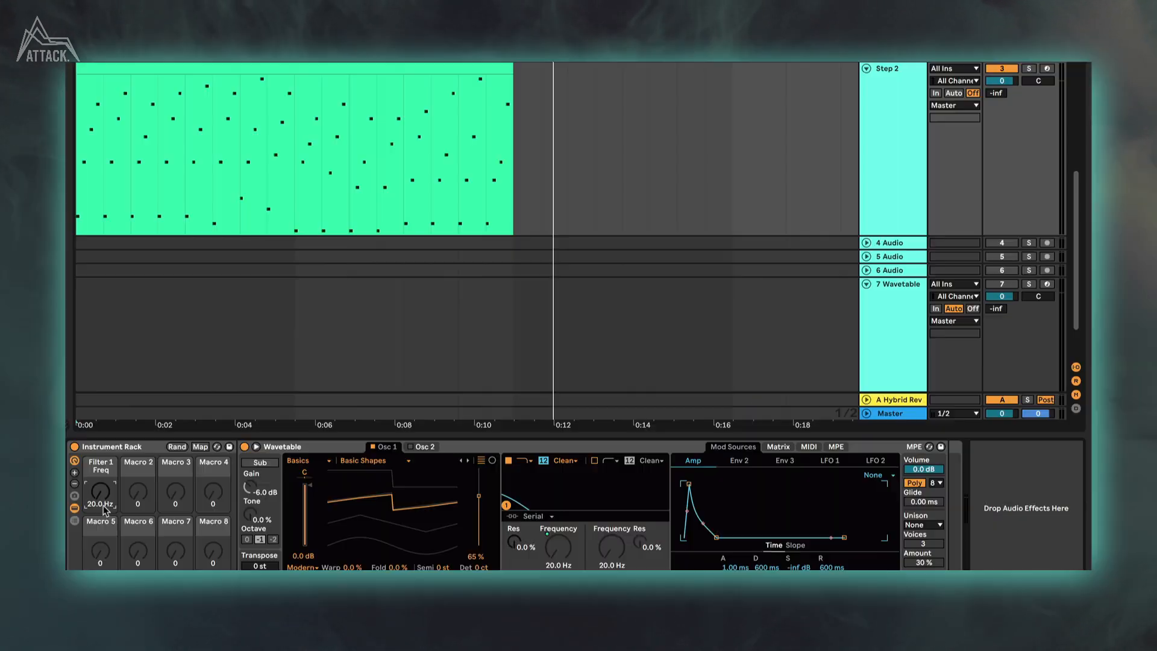
{"action": "right_click", "coordinate": [103, 505]}
{"action": "left_click", "coordinate": [197, 262]}
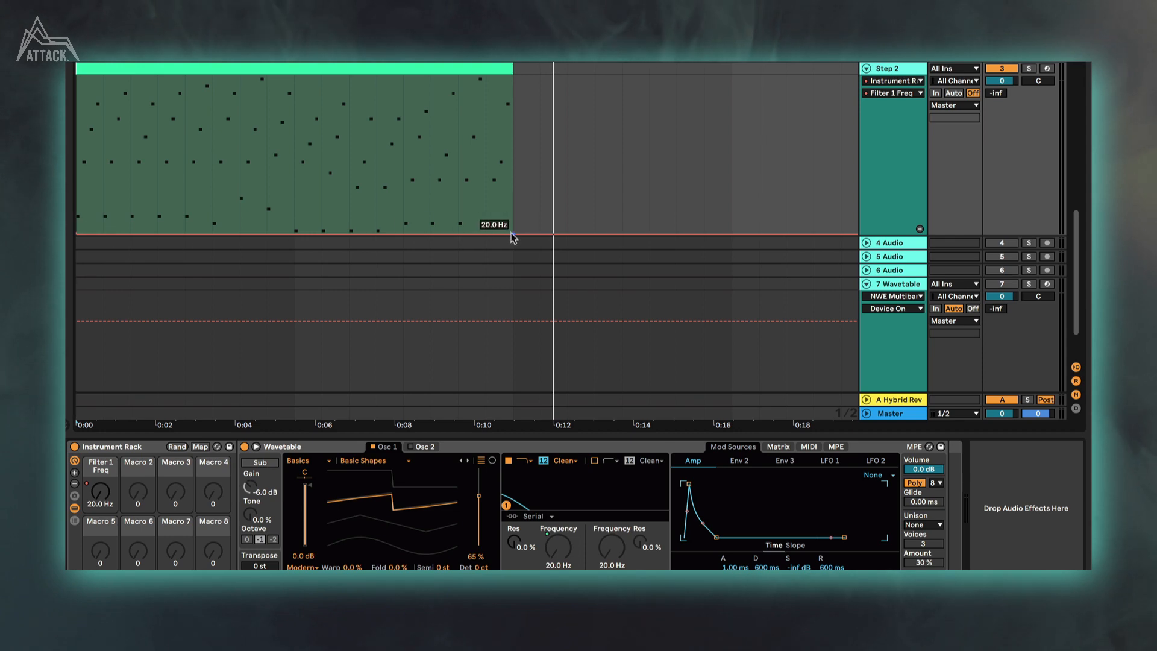
{"action": "left_click_drag", "start_coordinate": [512, 234], "coordinate": [513, 75]}
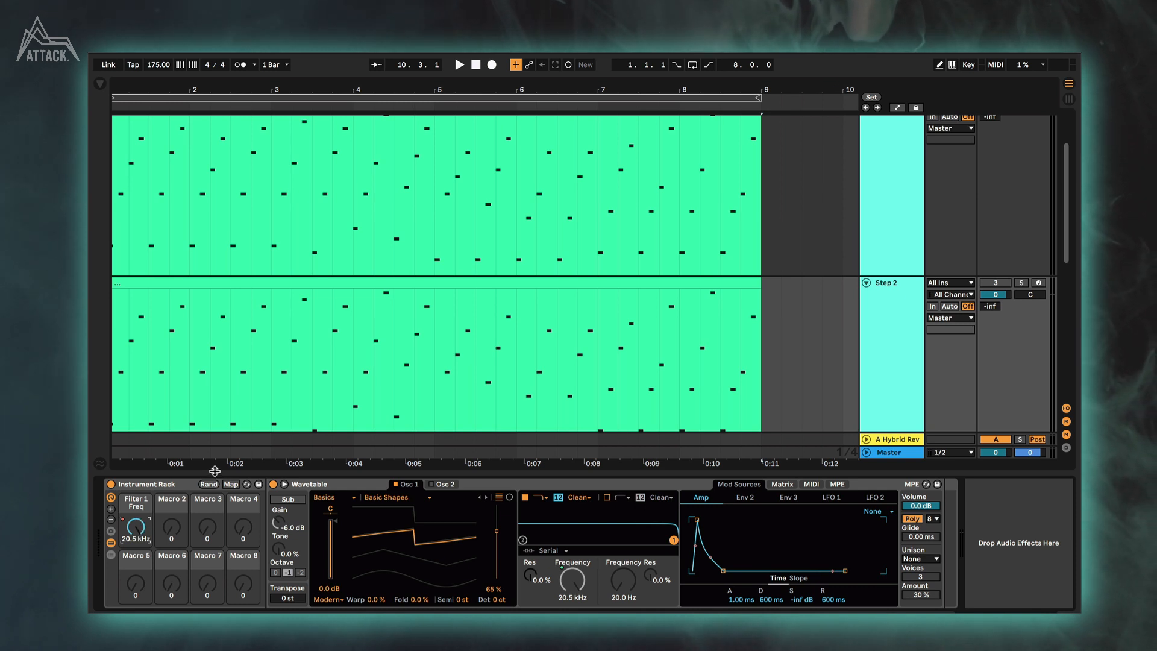
Step: Add six extra macros to the Instrument Rack and remove them again, returning to eight macros
{"action": "left_click", "coordinate": [112, 510]}
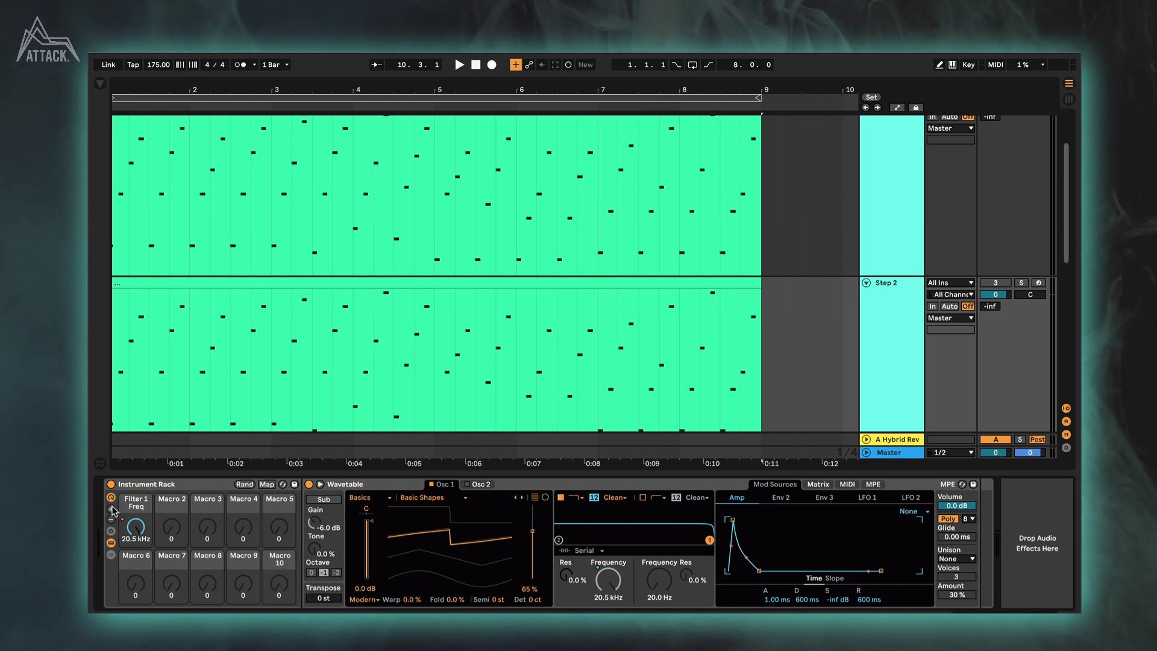
{"action": "left_click", "coordinate": [112, 510]}
{"action": "left_click", "coordinate": [112, 510]}
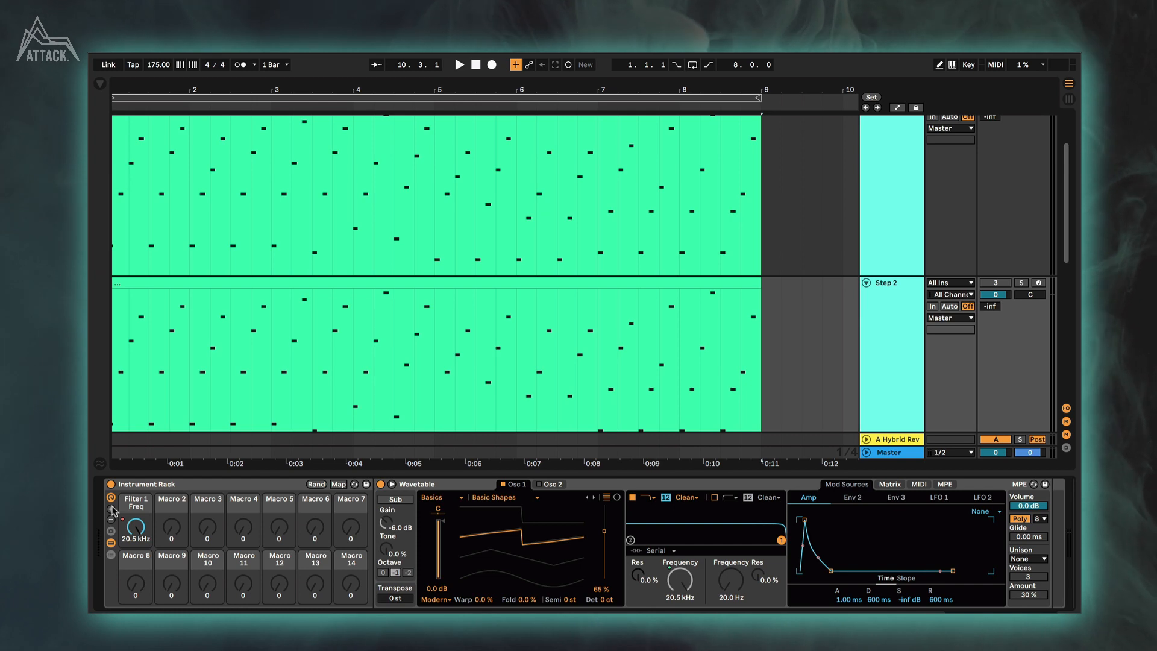
{"action": "left_click", "coordinate": [111, 520]}
{"action": "left_click", "coordinate": [111, 520]}
{"action": "left_click", "coordinate": [111, 520]}
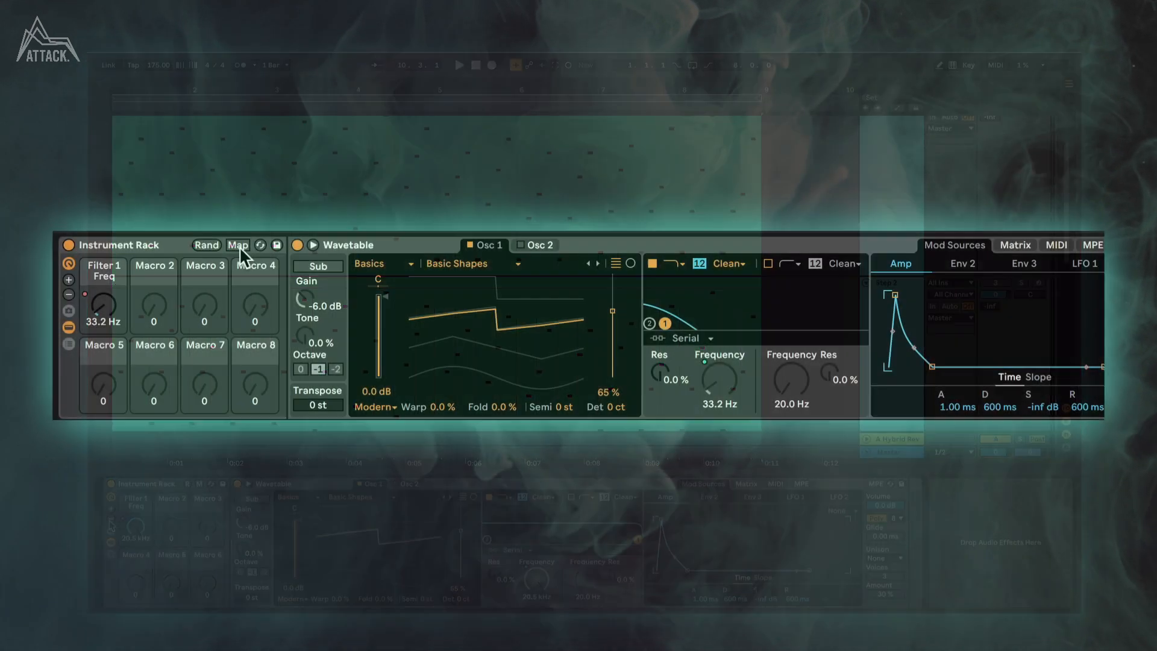
Step: Map Wavetable's amp envelope decay time to Macro 2
{"action": "left_click", "coordinate": [239, 247]}
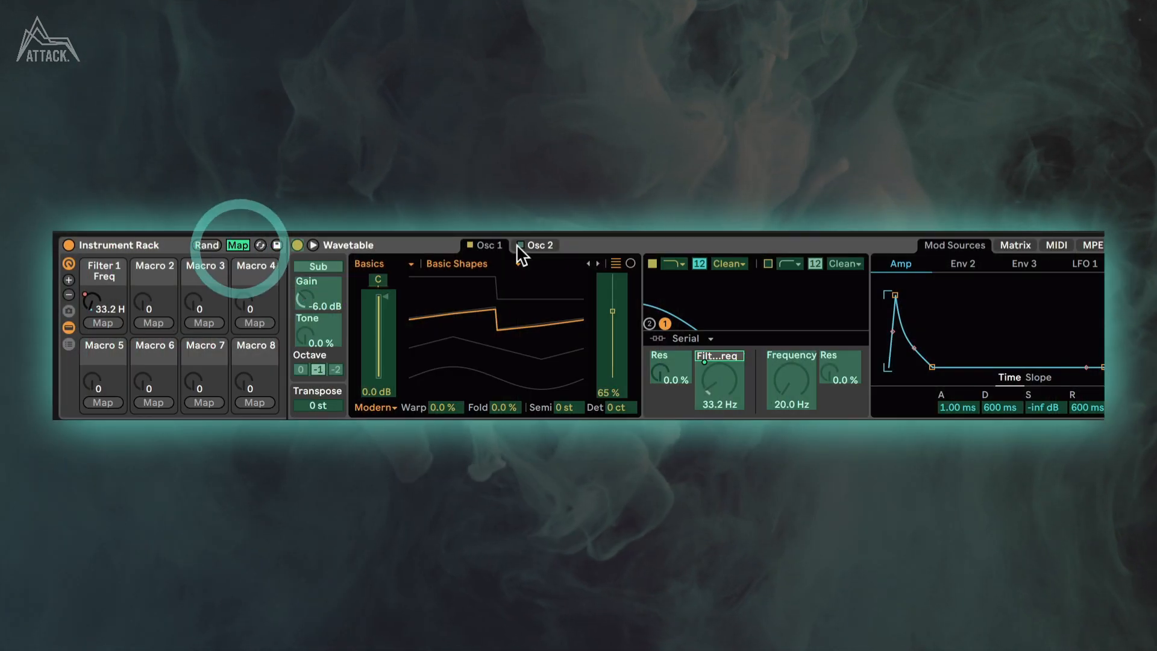
{"action": "left_click", "coordinate": [999, 405]}
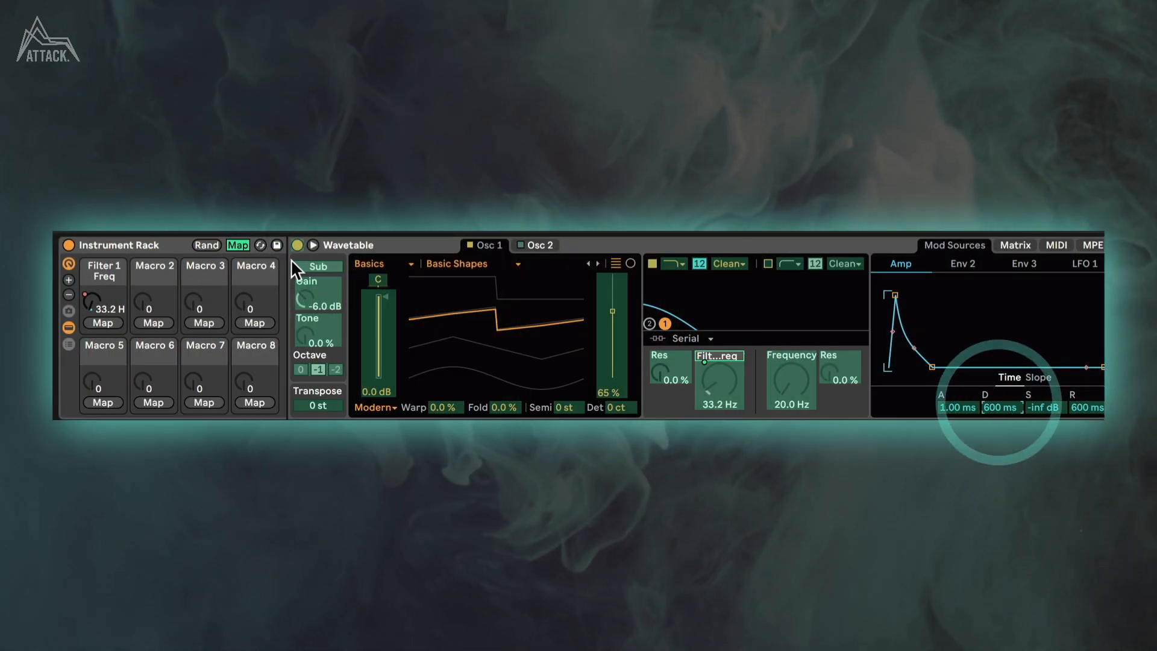
{"action": "left_click", "coordinate": [154, 319]}
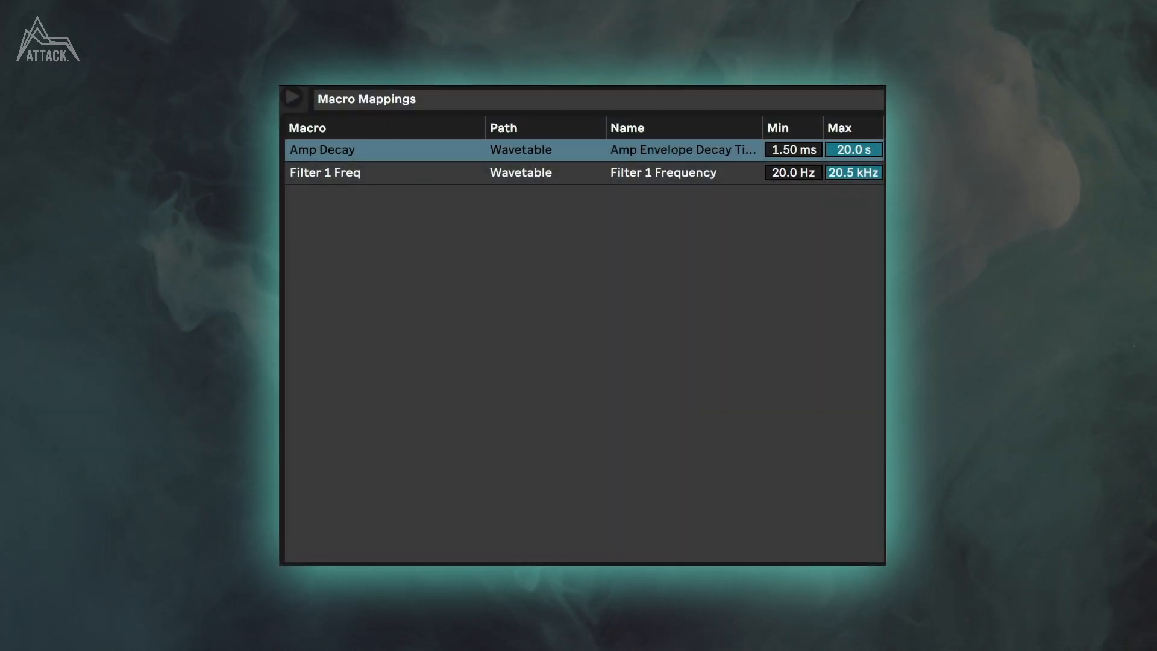
Step: Limit the amp decay macro mapping to a minimum of 200 ms and a maximum of 2.00 s
{"action": "type", "text": "200"}
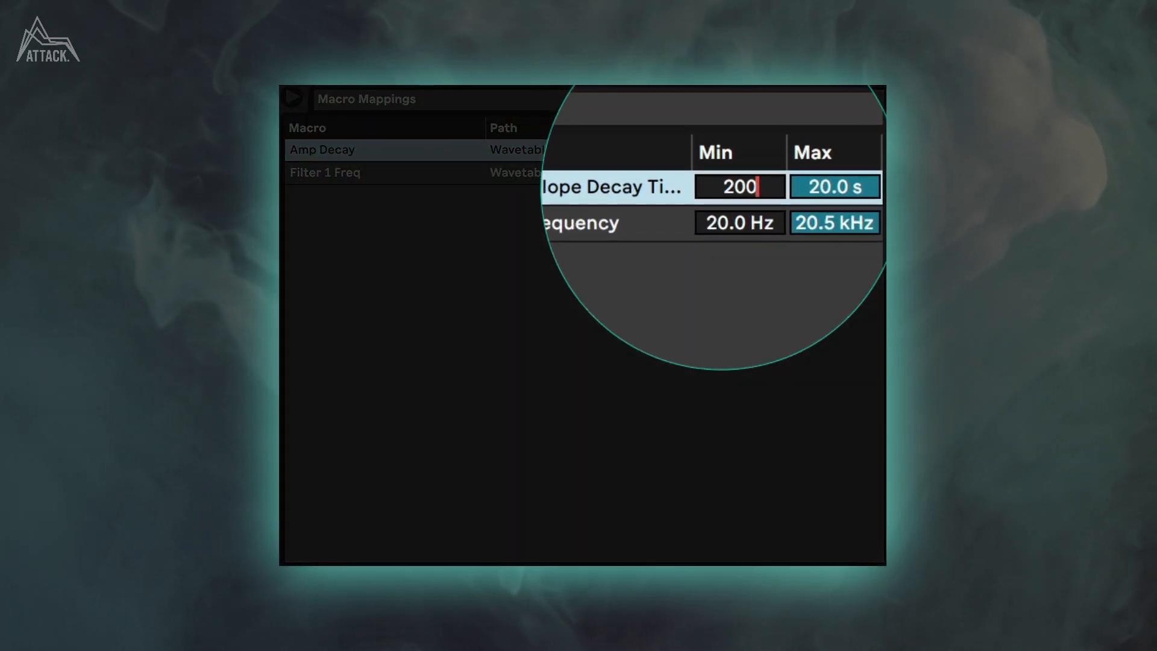
{"action": "key", "text": "Return"}
{"action": "left_click_drag", "start_coordinate": [835, 187], "coordinate": [835, 259]}
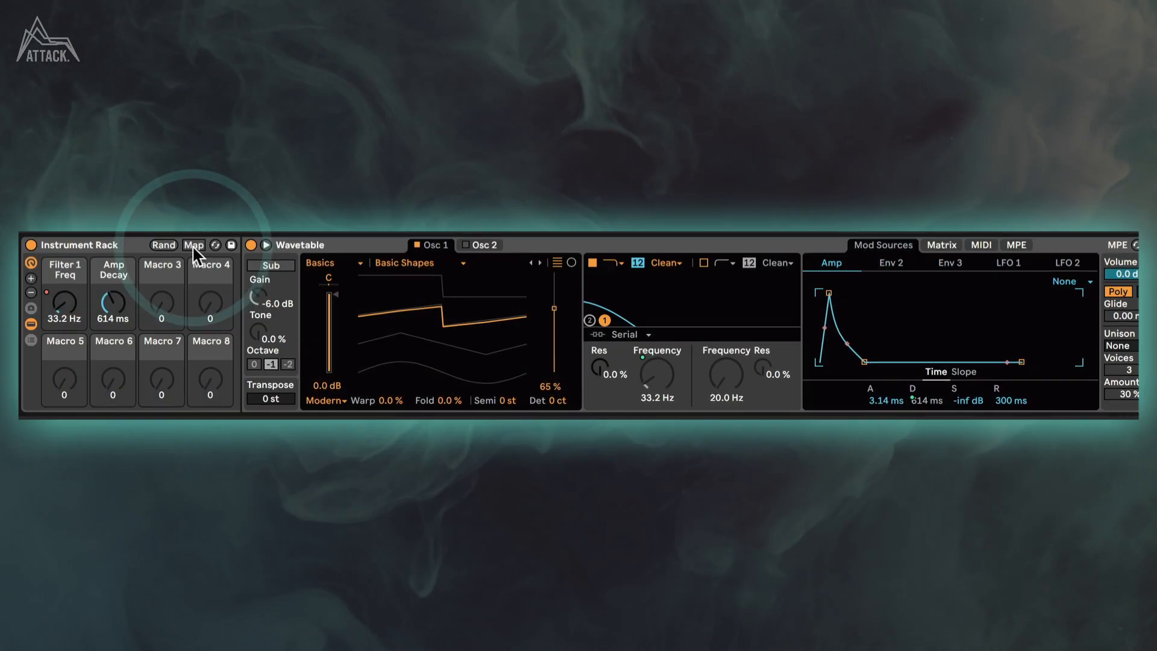
Step: Map the amp envelope's attack time to Macro 2 as well
{"action": "left_click", "coordinate": [193, 246]}
{"action": "left_click", "coordinate": [880, 399]}
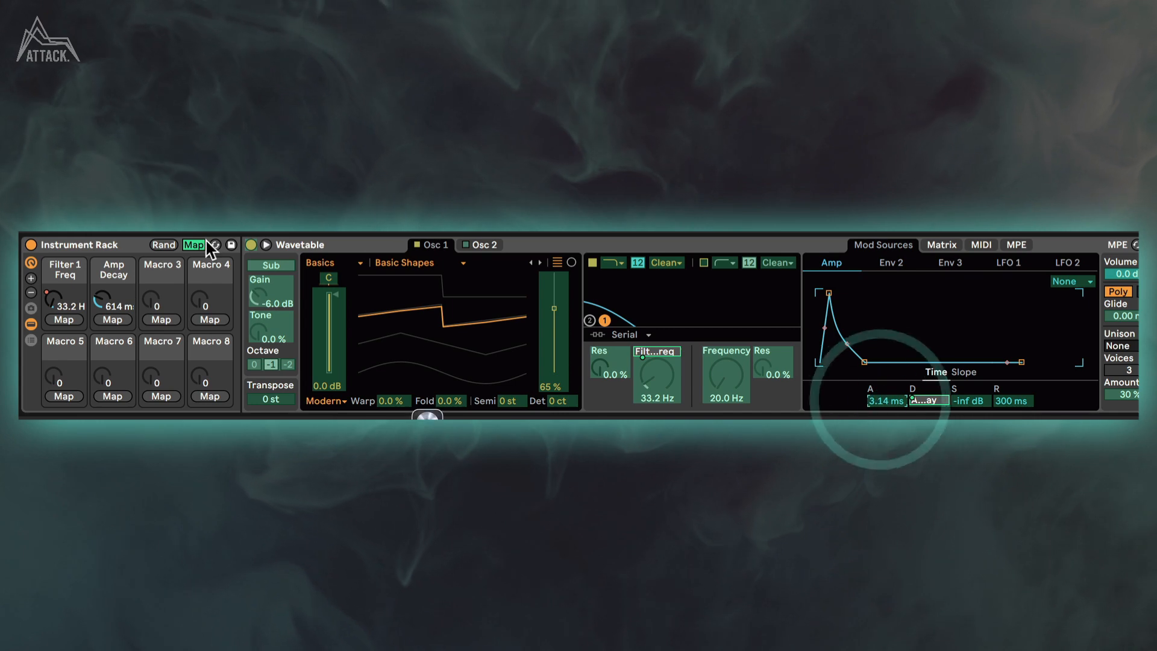
{"action": "left_click", "coordinate": [112, 319]}
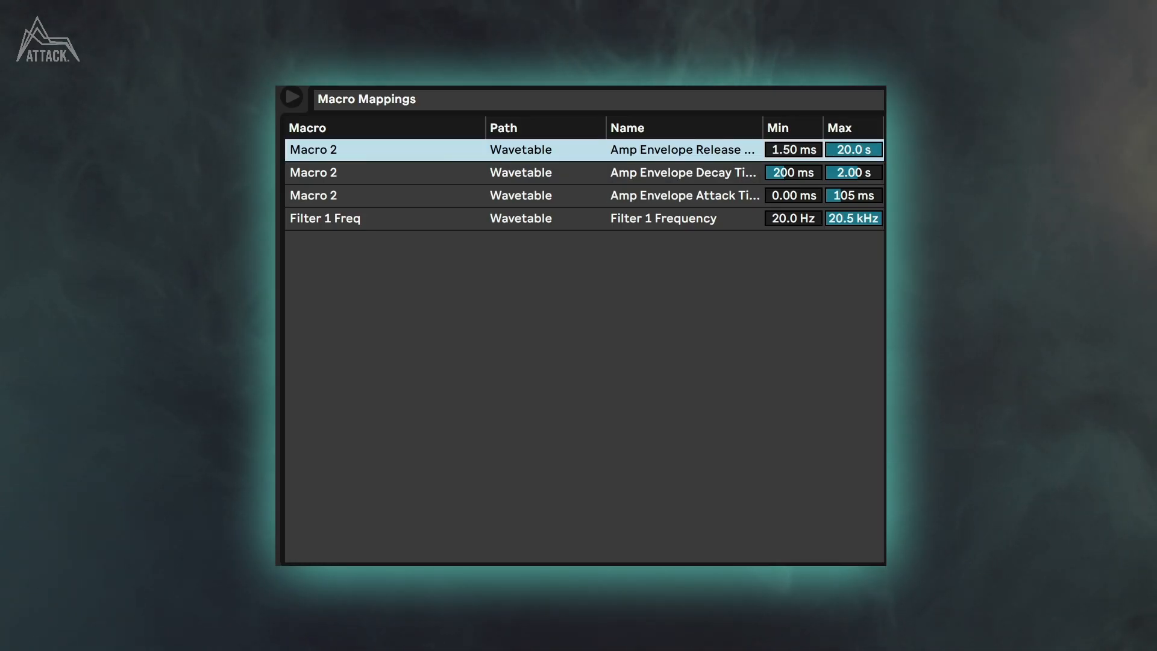
Step: Limit the amp release macro mapping to a minimum of 200 ms and a maximum of 500 ms
{"action": "type", "text": "200"}
{"action": "key", "text": "Return"}
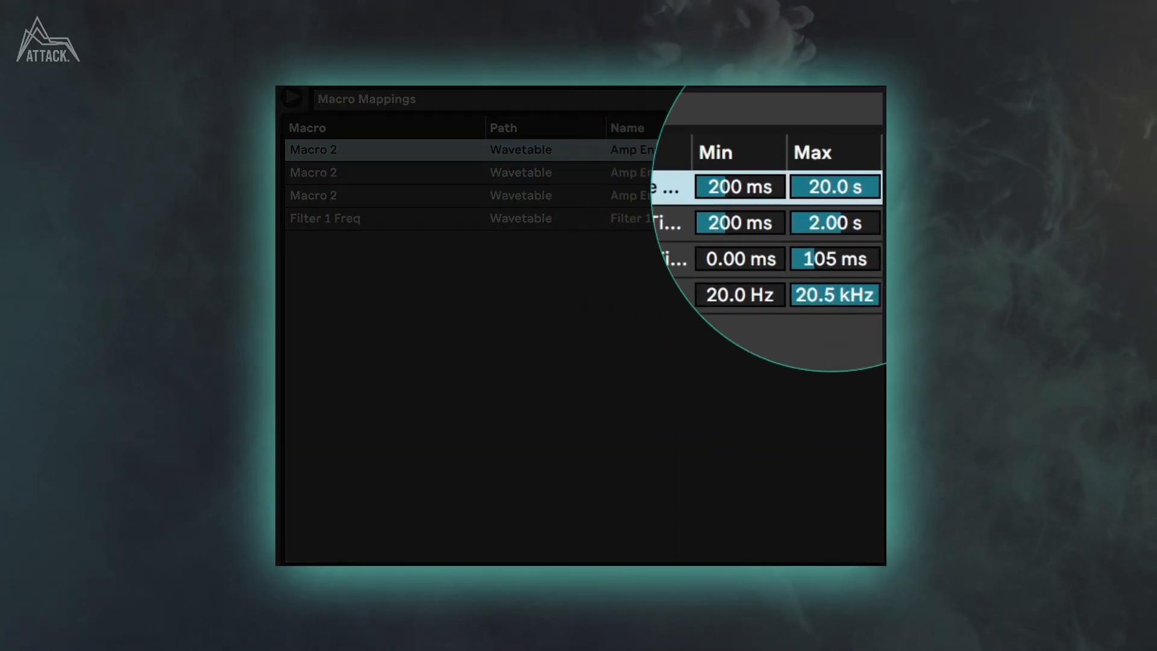
{"action": "type", "text": "500"}
{"action": "key", "text": "Return"}
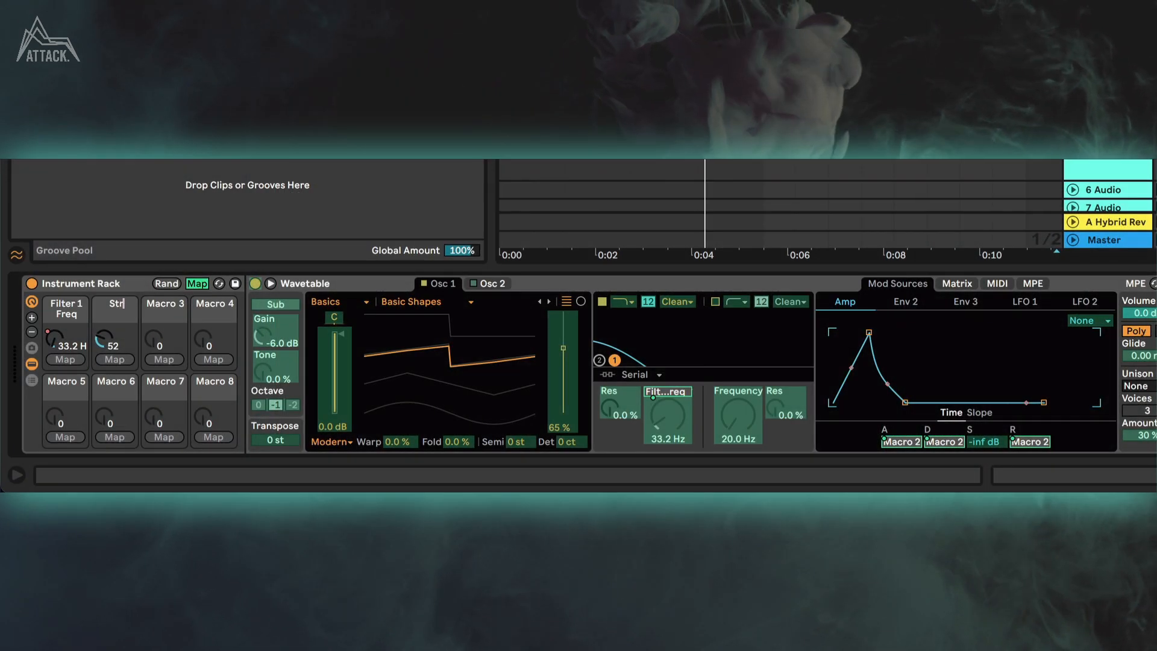
Step: Rename Macro 2 to "Strike/Bow" and automate it on the Step 3 track, rising from 52 mid-clip to its maximum at the clip's end
{"action": "type", "text": "ike/B"}
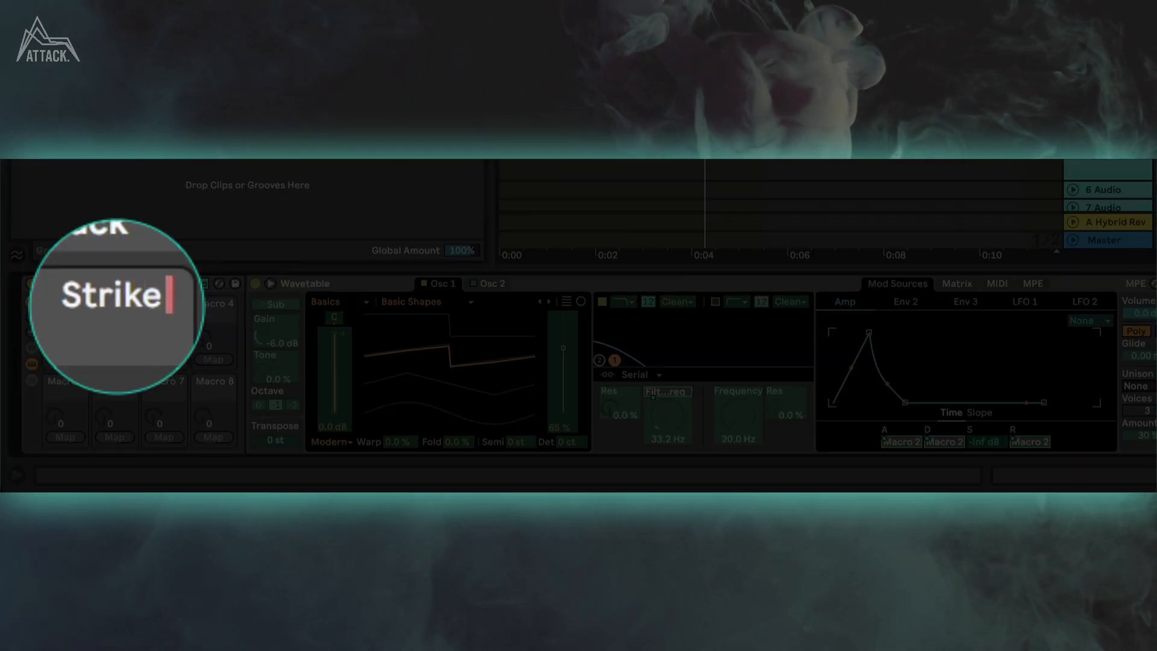
{"action": "type", "text": "ow"}
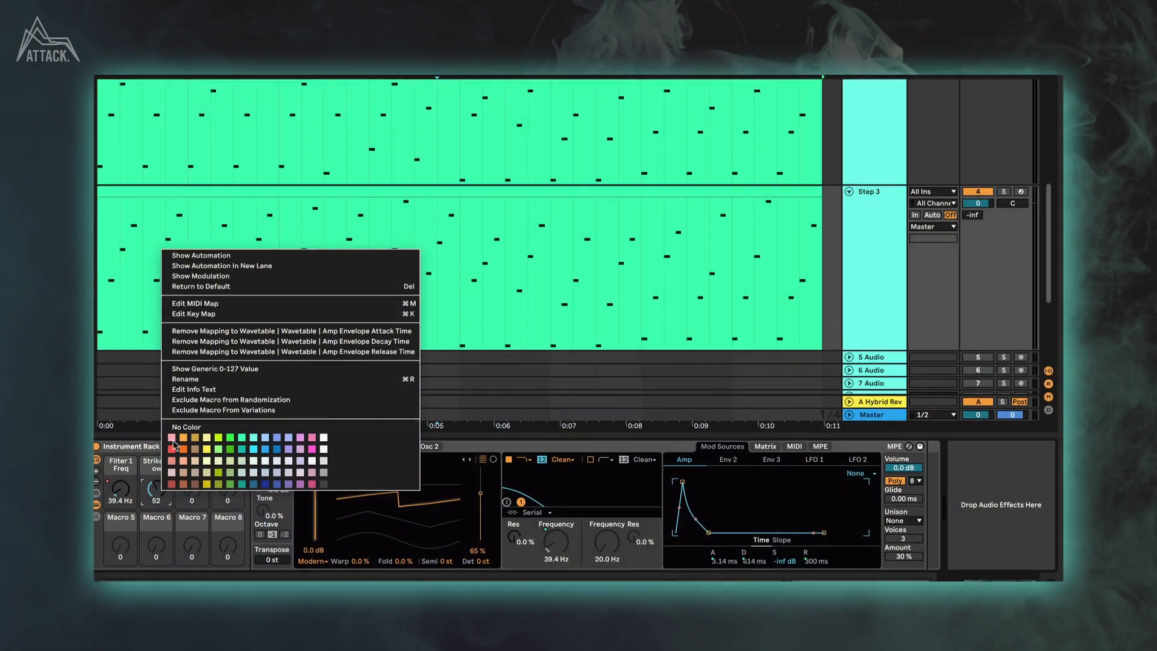
{"action": "left_click", "coordinate": [201, 256]}
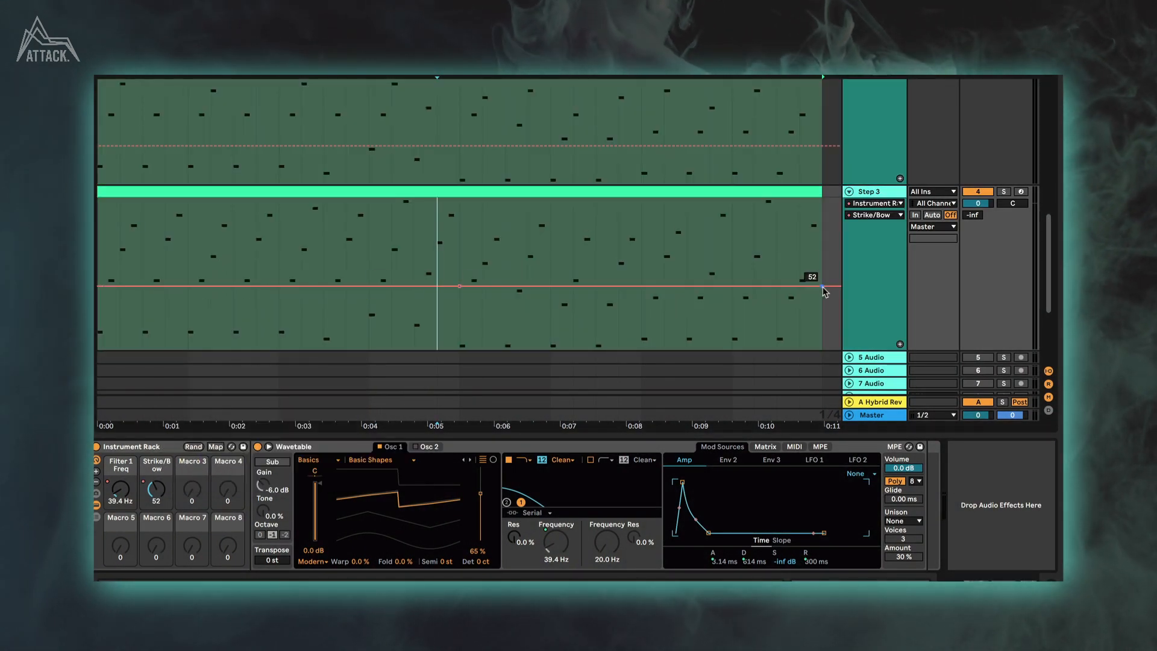
{"action": "left_click_drag", "start_coordinate": [824, 291], "coordinate": [822, 197]}
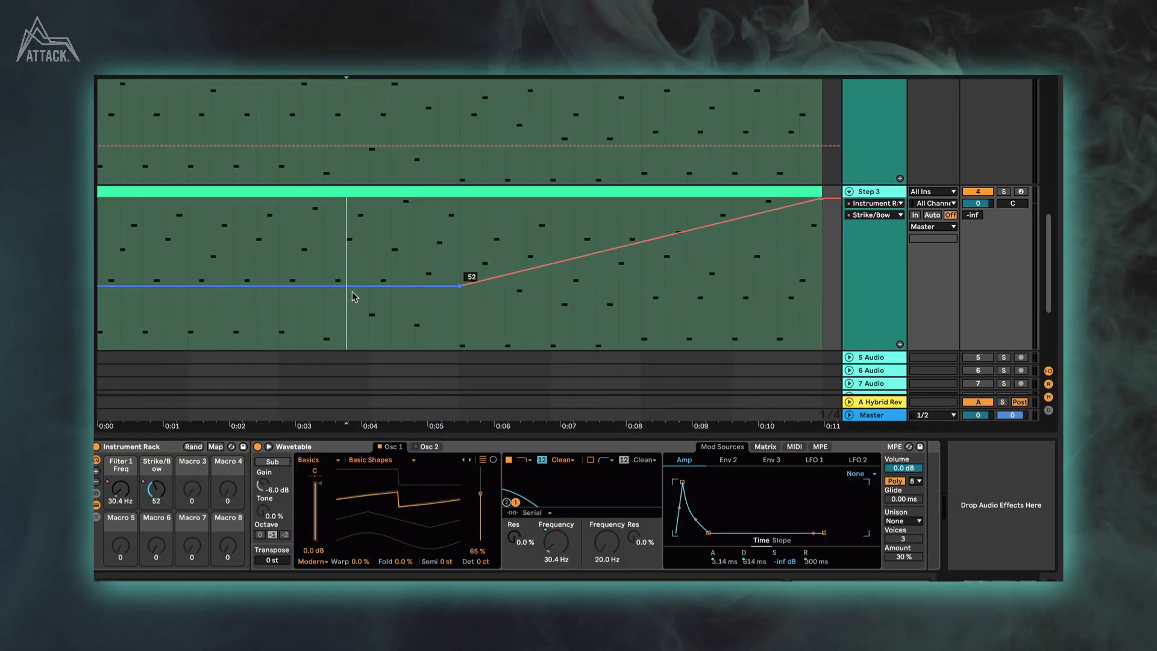
Step: Lower the flat first half of the Strike/Bow automation on the Step 3 track to its minimum
{"action": "left_click_drag", "start_coordinate": [353, 293], "coordinate": [353, 355]}
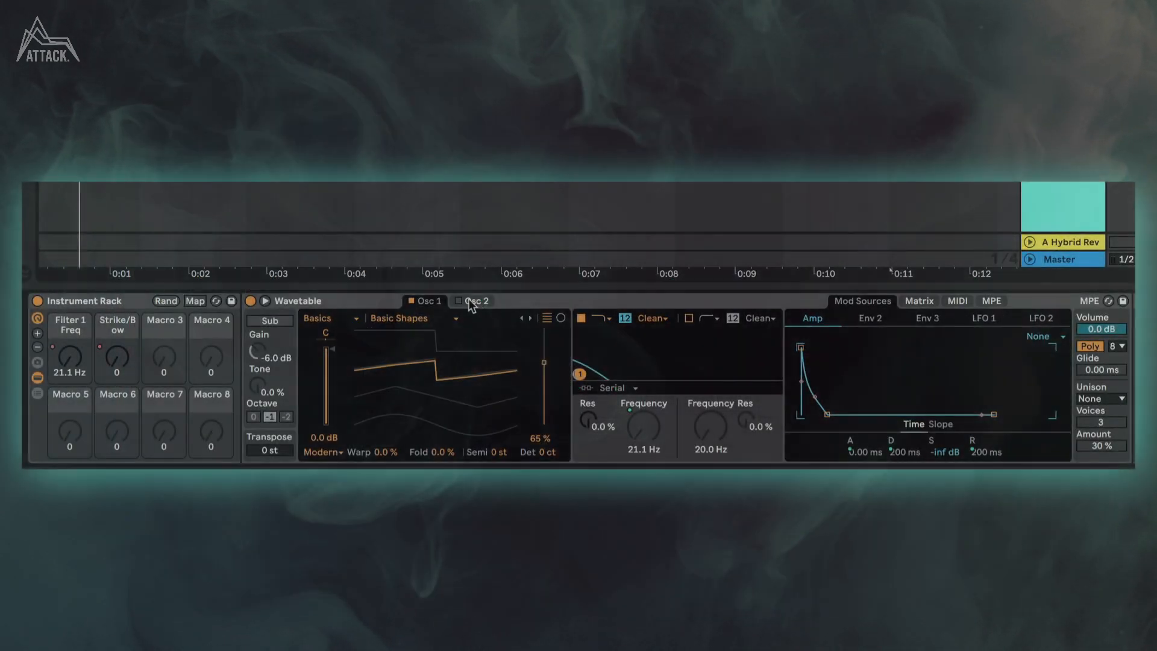
Step: Enable oscillator 2 and choose the OB6 Shapes wavetable from the Vintage category
{"action": "left_click", "coordinate": [458, 301]}
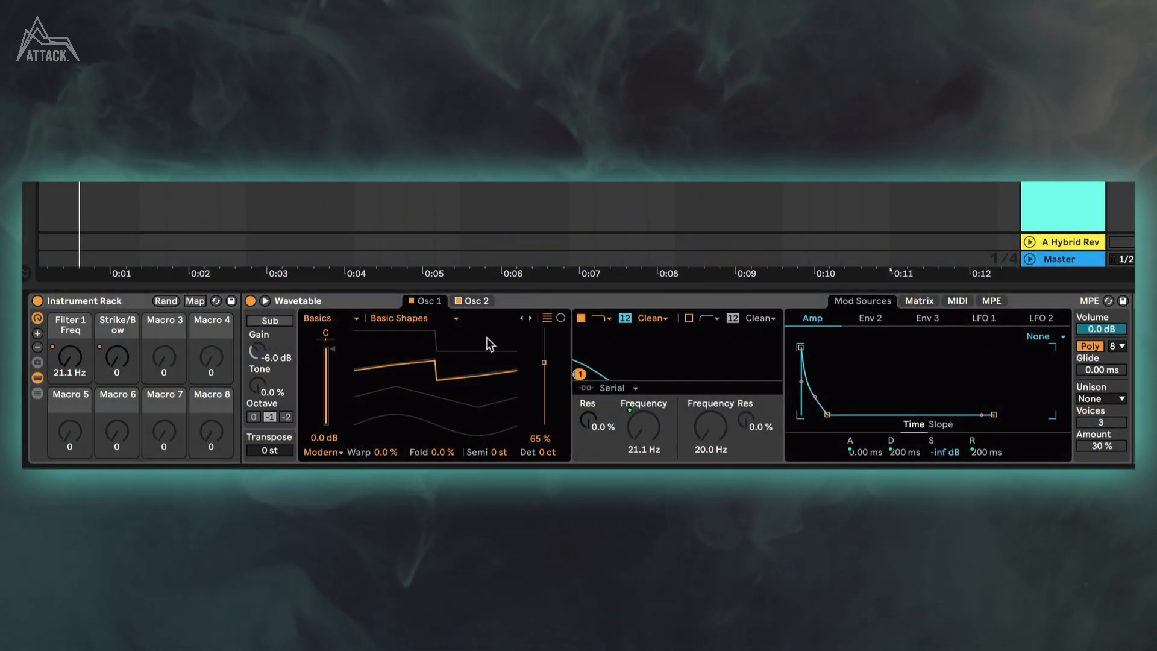
{"action": "left_click", "coordinate": [355, 319]}
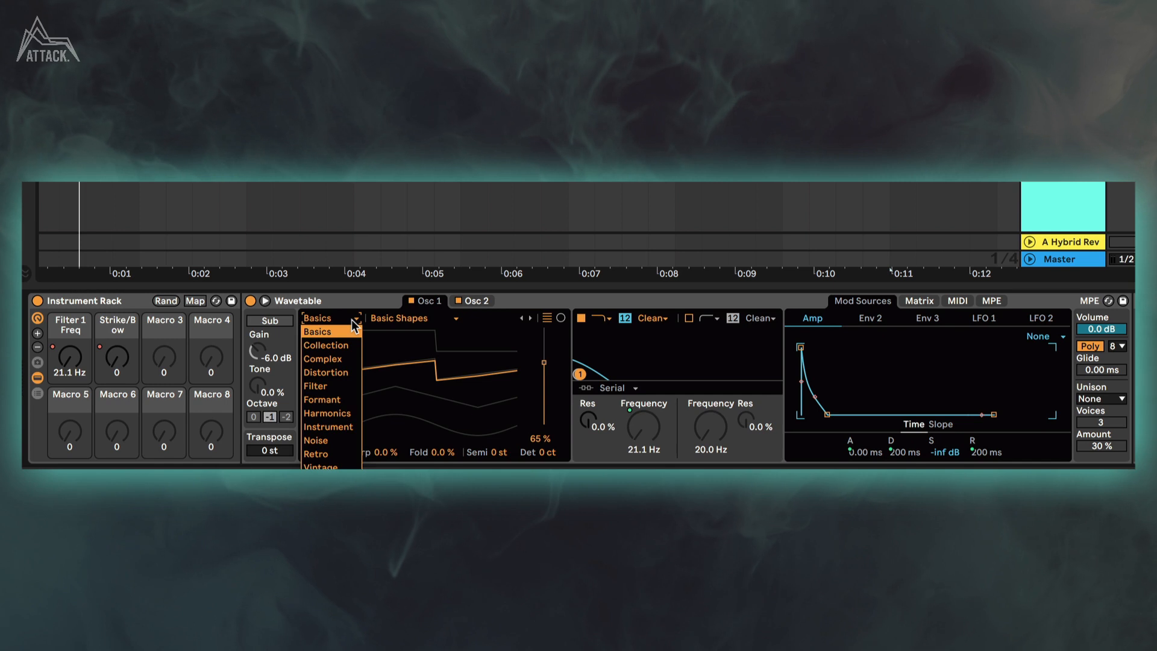
{"action": "left_click", "coordinate": [332, 461]}
{"action": "left_click", "coordinate": [449, 320]}
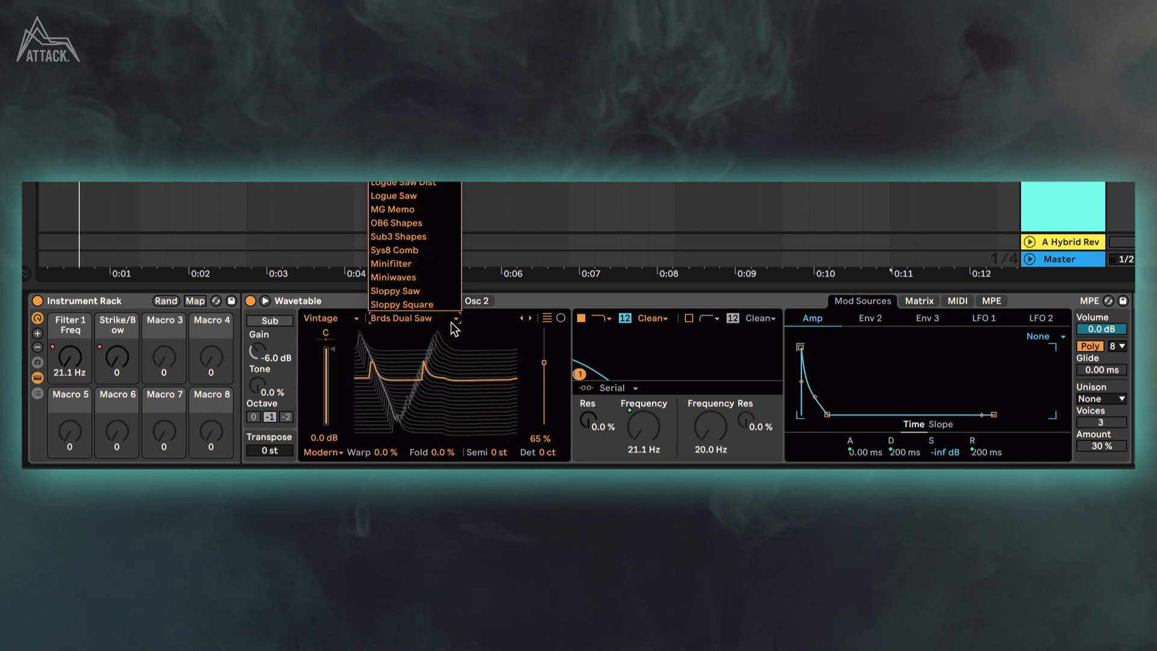
{"action": "left_click", "coordinate": [428, 225]}
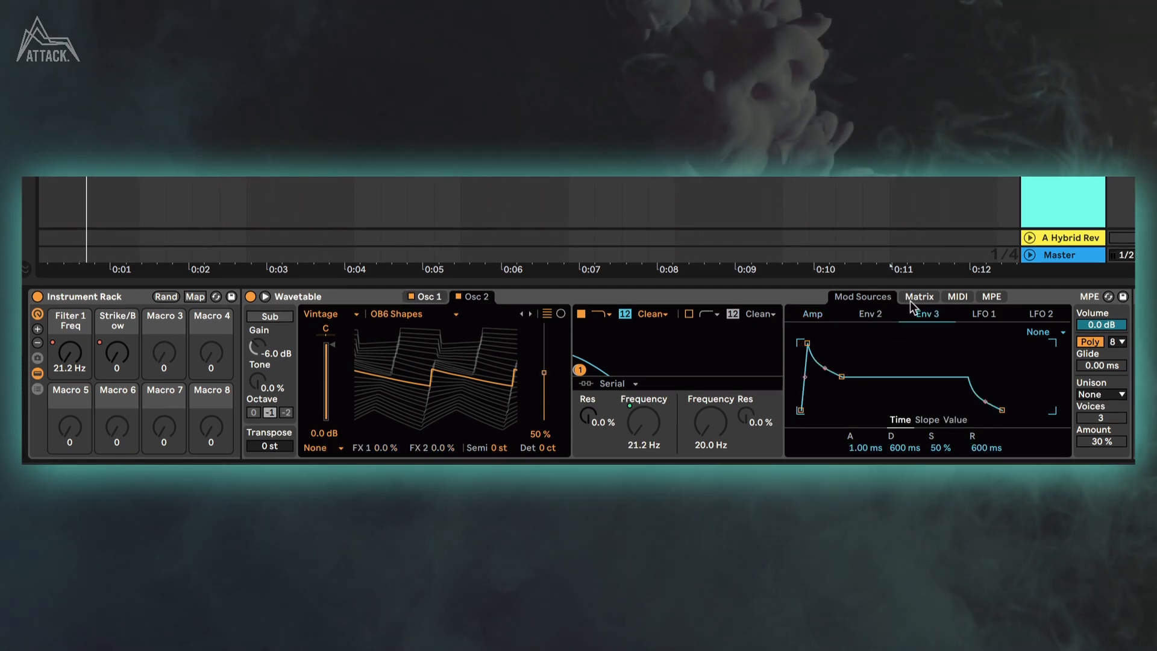
Step: Modulate Osc 2 Pos with Env 3 at an amount of 50, and set Env 3's decay to 2.04 s and sustain to 0.0 %
{"action": "left_click", "coordinate": [915, 298]}
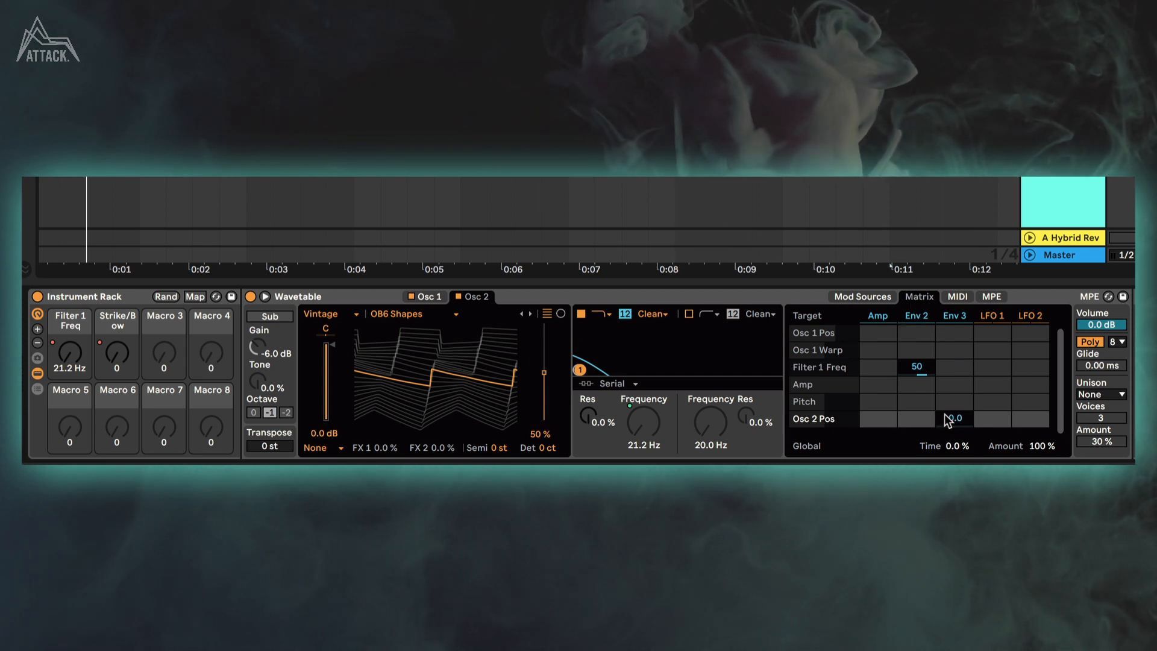
{"action": "type", "text": "50"}
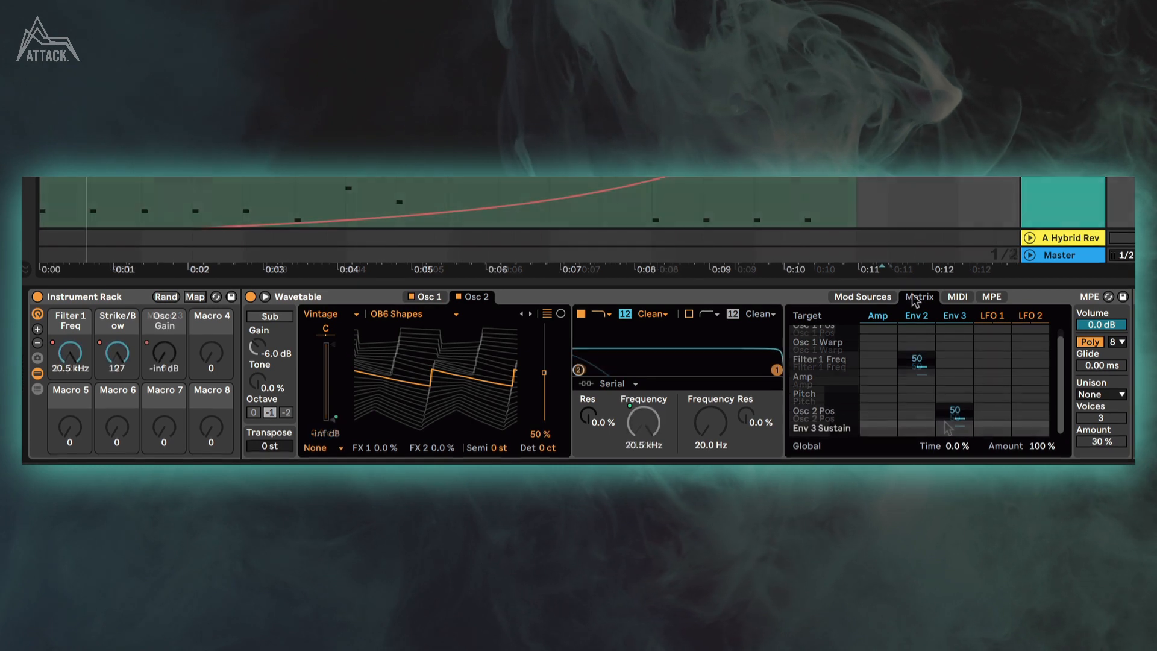
{"action": "left_click", "coordinate": [955, 319]}
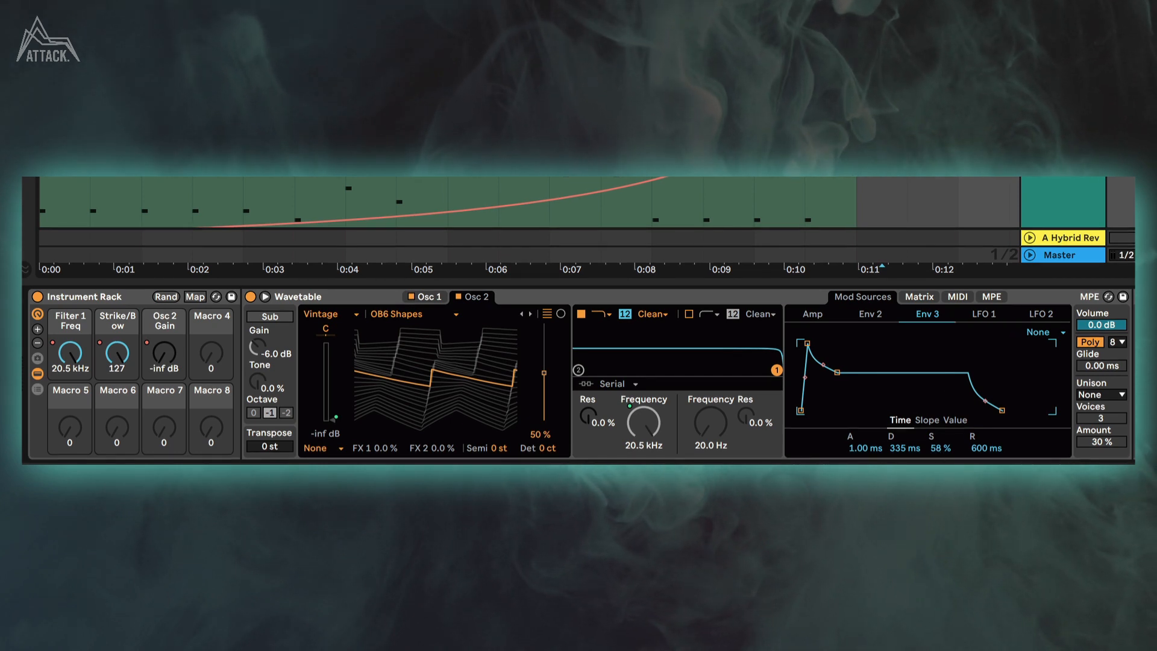
{"action": "left_click_drag", "start_coordinate": [938, 449], "coordinate": [902, 417]}
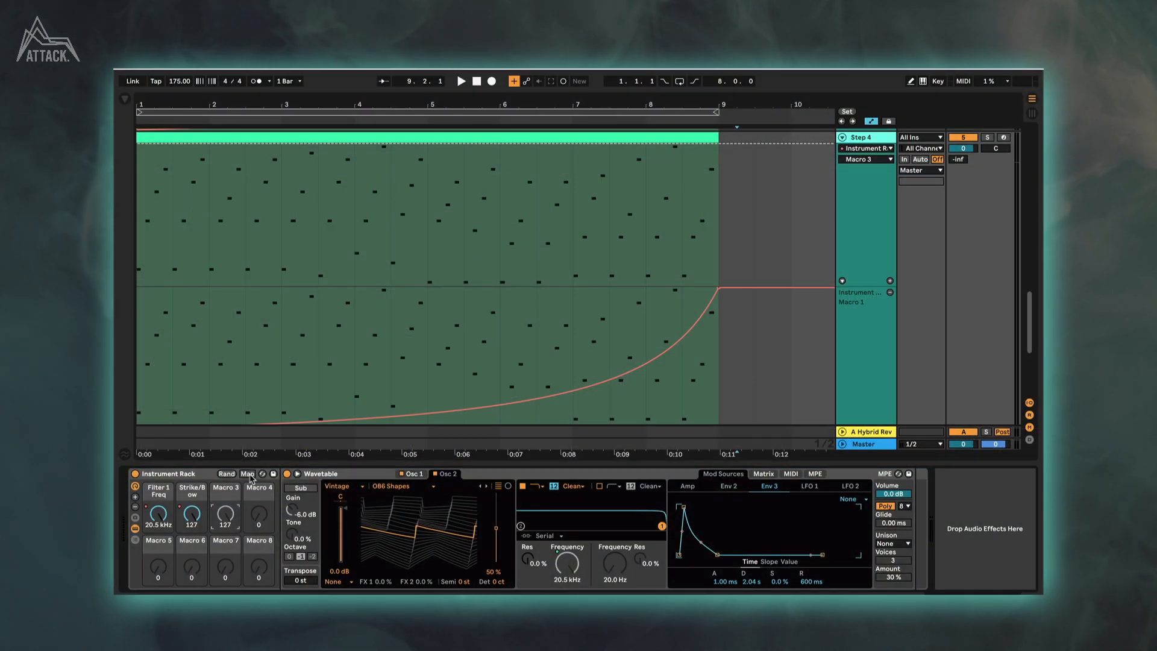
Step: Map oscillator 2's gain to Macro 3 and automate it on the Step 4 track from -inf dB at bar 5 to -5.3 dB at bar 8
{"action": "left_click", "coordinate": [248, 474]}
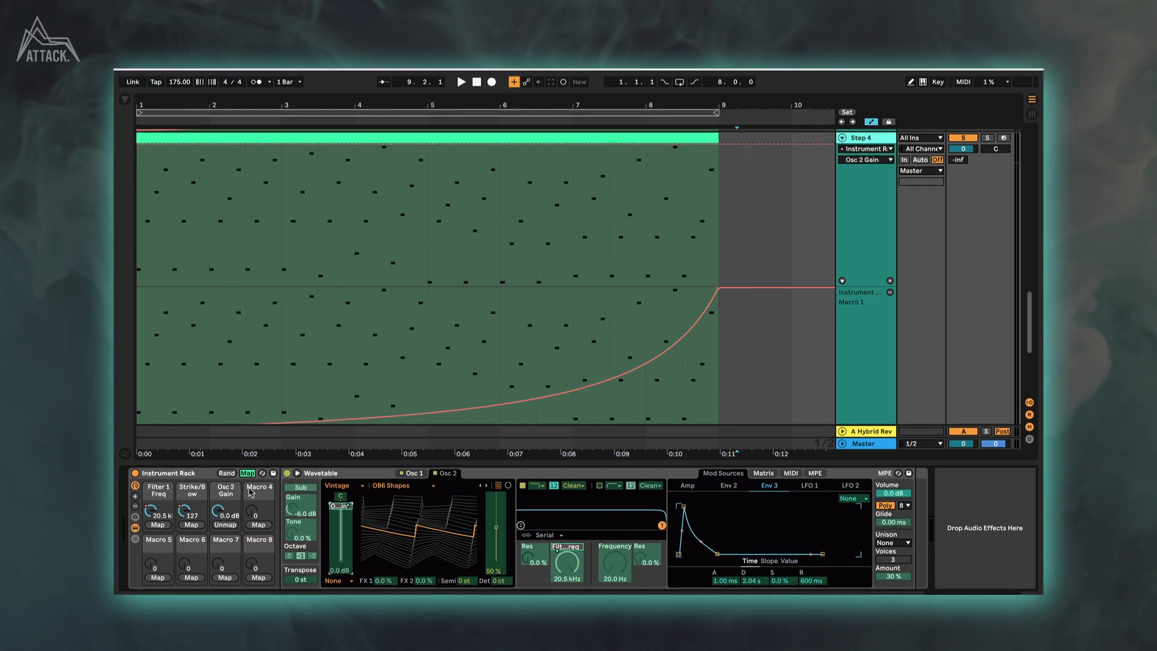
{"action": "left_click_drag", "start_coordinate": [428, 141], "coordinate": [429, 283]}
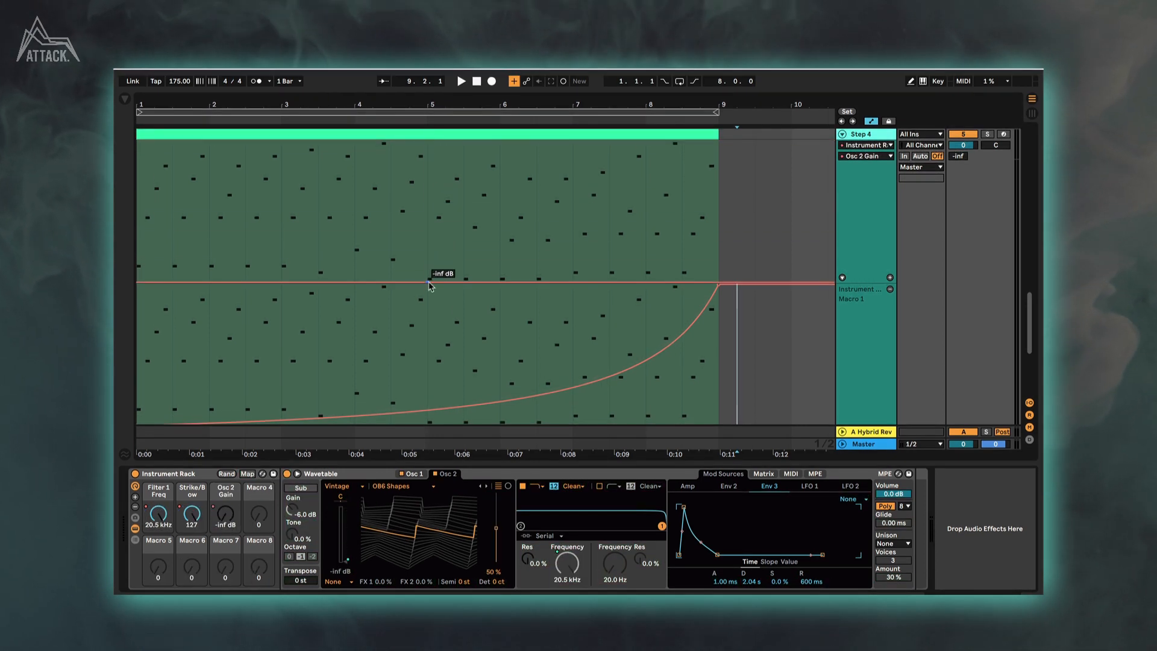
{"action": "left_click_drag", "start_coordinate": [645, 282], "coordinate": [645, 205]}
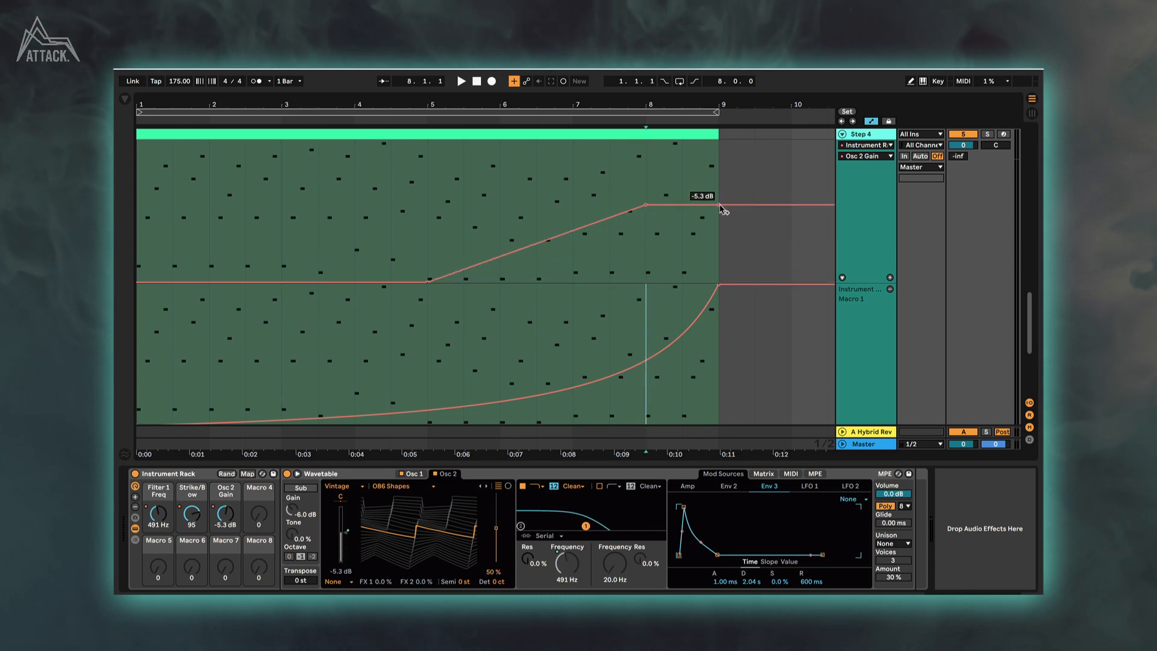